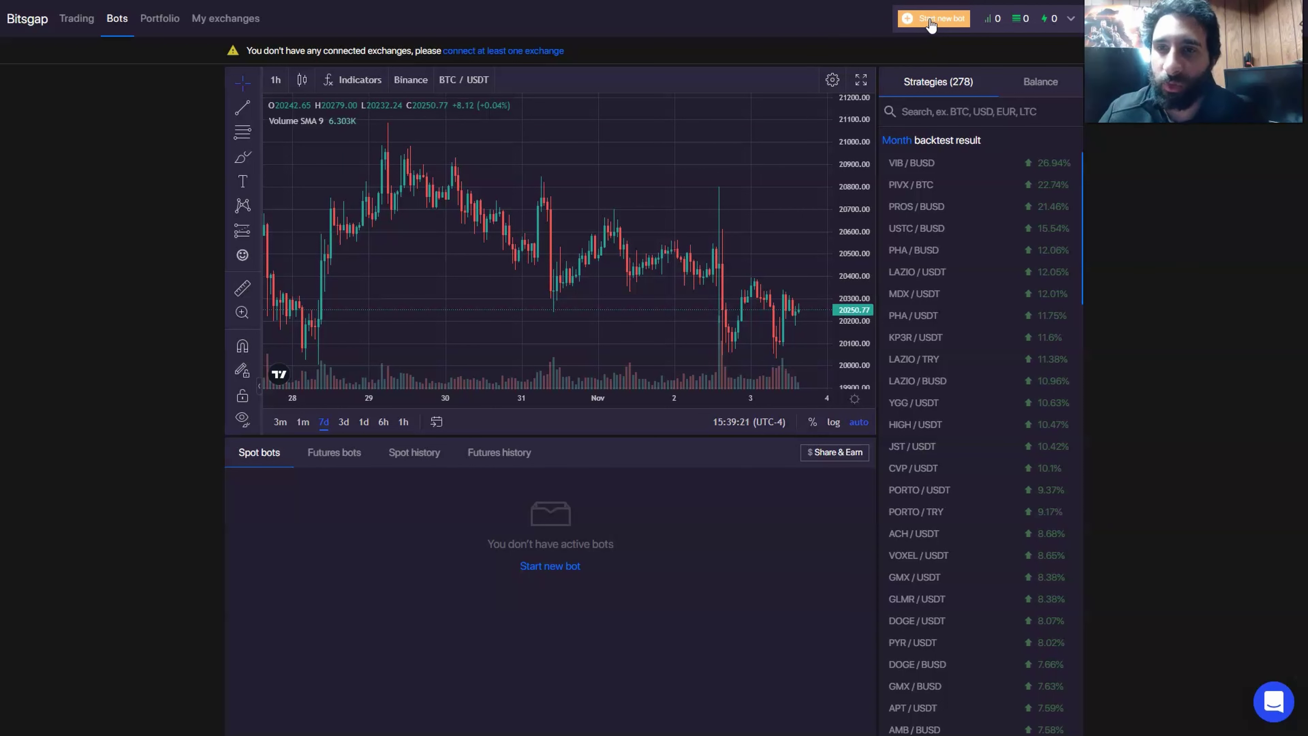
Step: Choose the Sbot grid bot type, then switch to the My exchanges page
{"action": "left_click", "coordinate": [931, 20]}
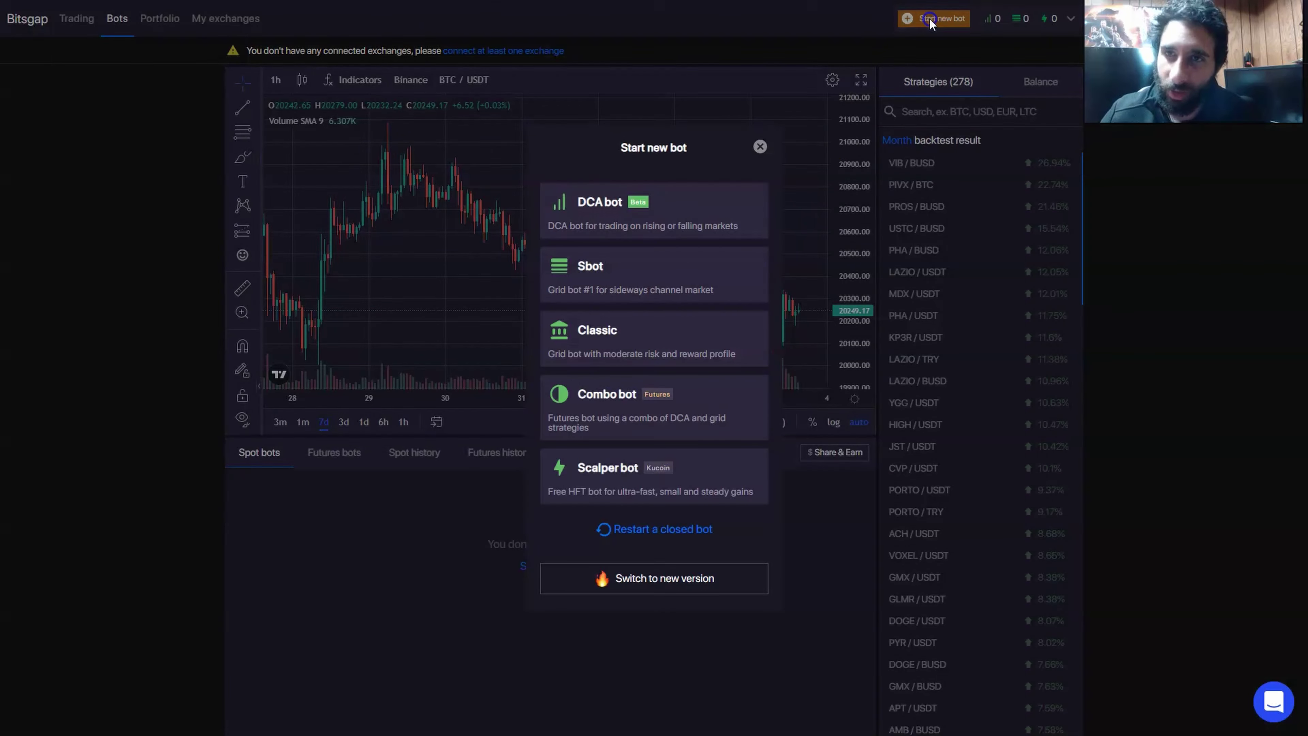
{"action": "left_click", "coordinate": [619, 292]}
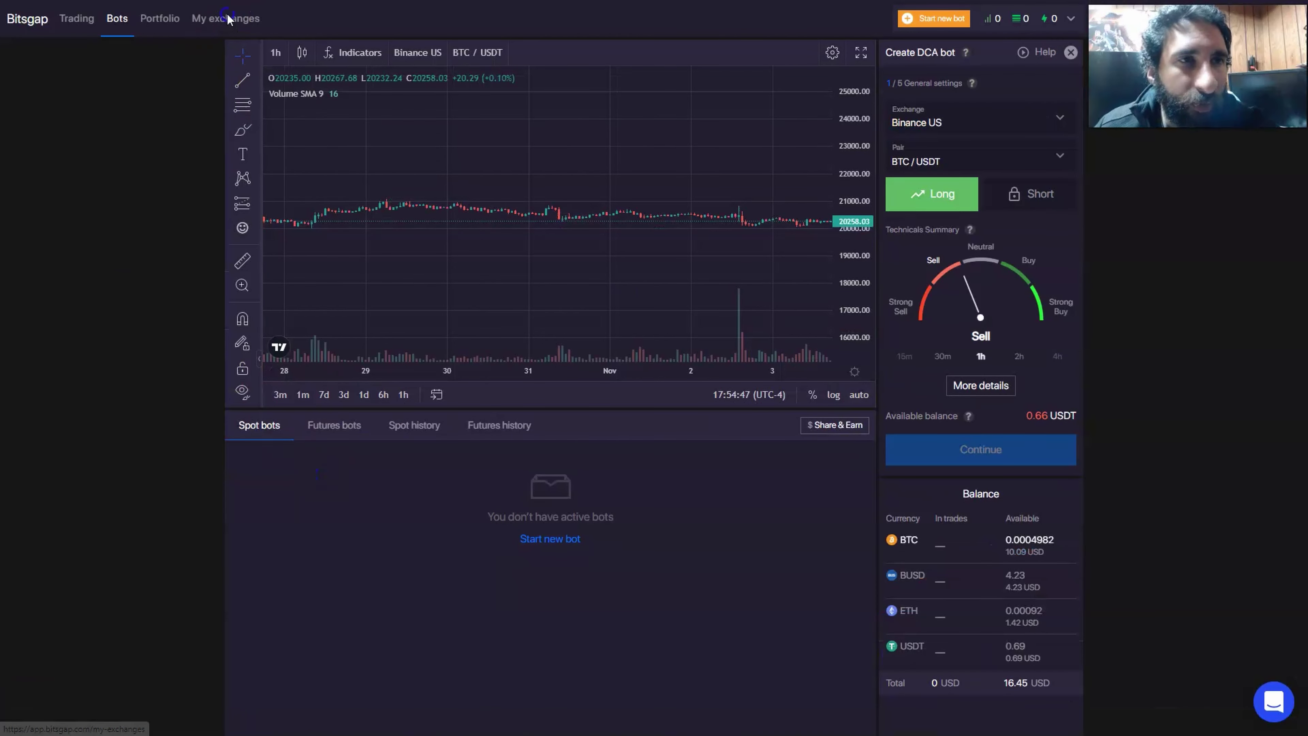
{"action": "left_click", "coordinate": [225, 18]}
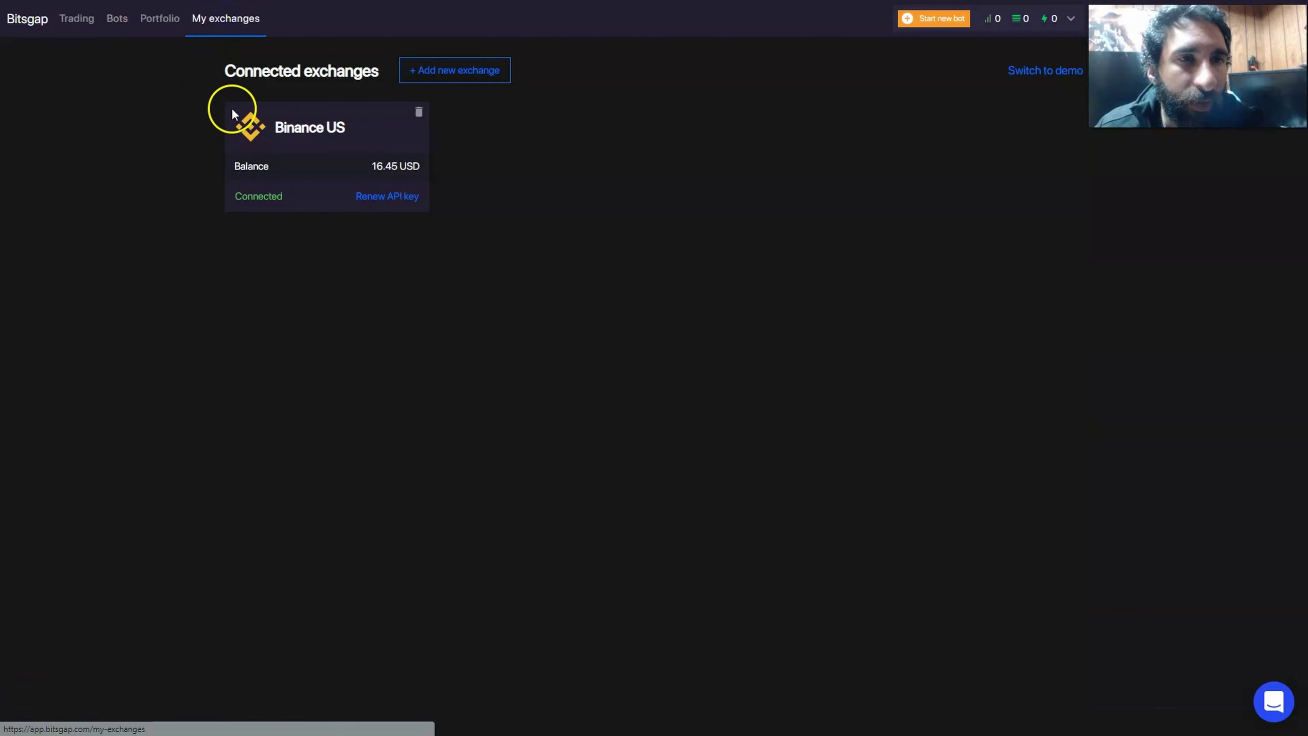
Step: Browse the Connect New Exchange list, close it without connecting, and return to Bots
{"action": "left_click", "coordinate": [446, 77]}
{"action": "left_click", "coordinate": [700, 199]}
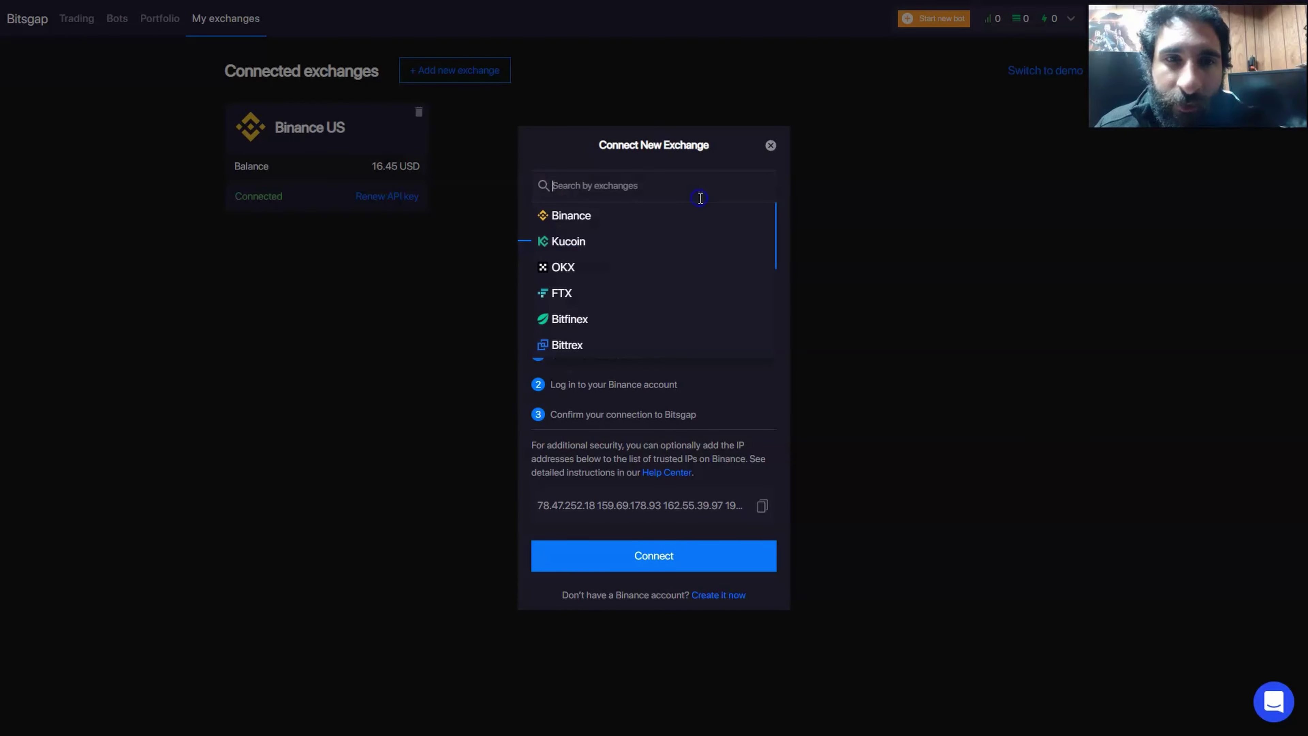
{"action": "scroll", "coordinate": [664, 276], "scroll_direction": "down", "scroll_amount": 2}
{"action": "scroll", "coordinate": [663, 280], "scroll_direction": "down", "scroll_amount": 3}
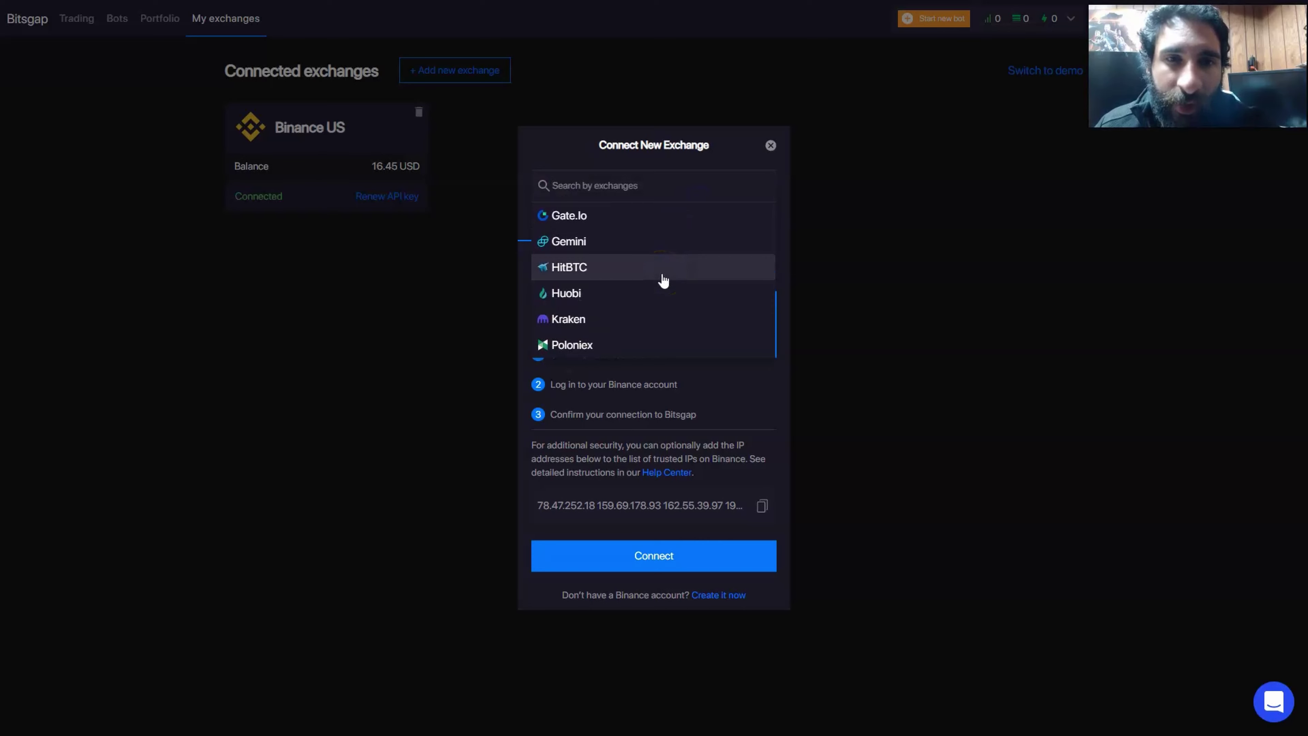
{"action": "left_click", "coordinate": [452, 335]}
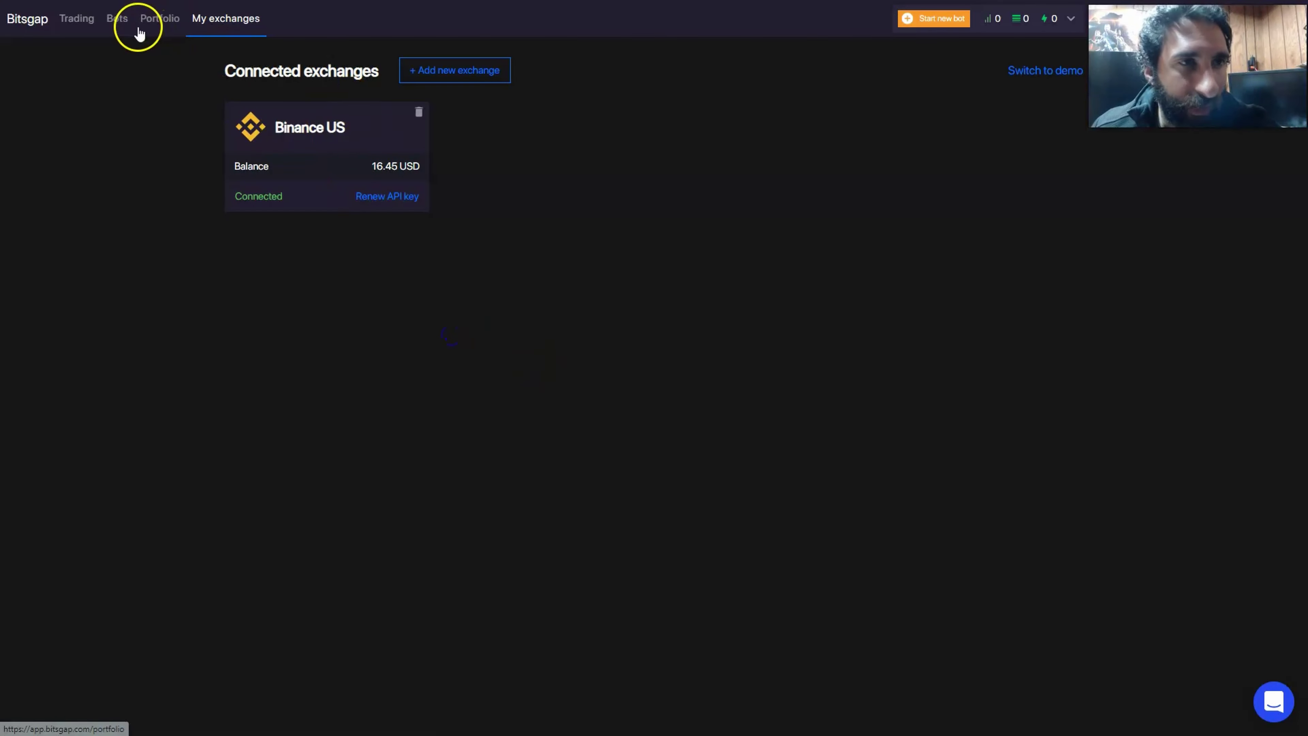
{"action": "left_click", "coordinate": [117, 21]}
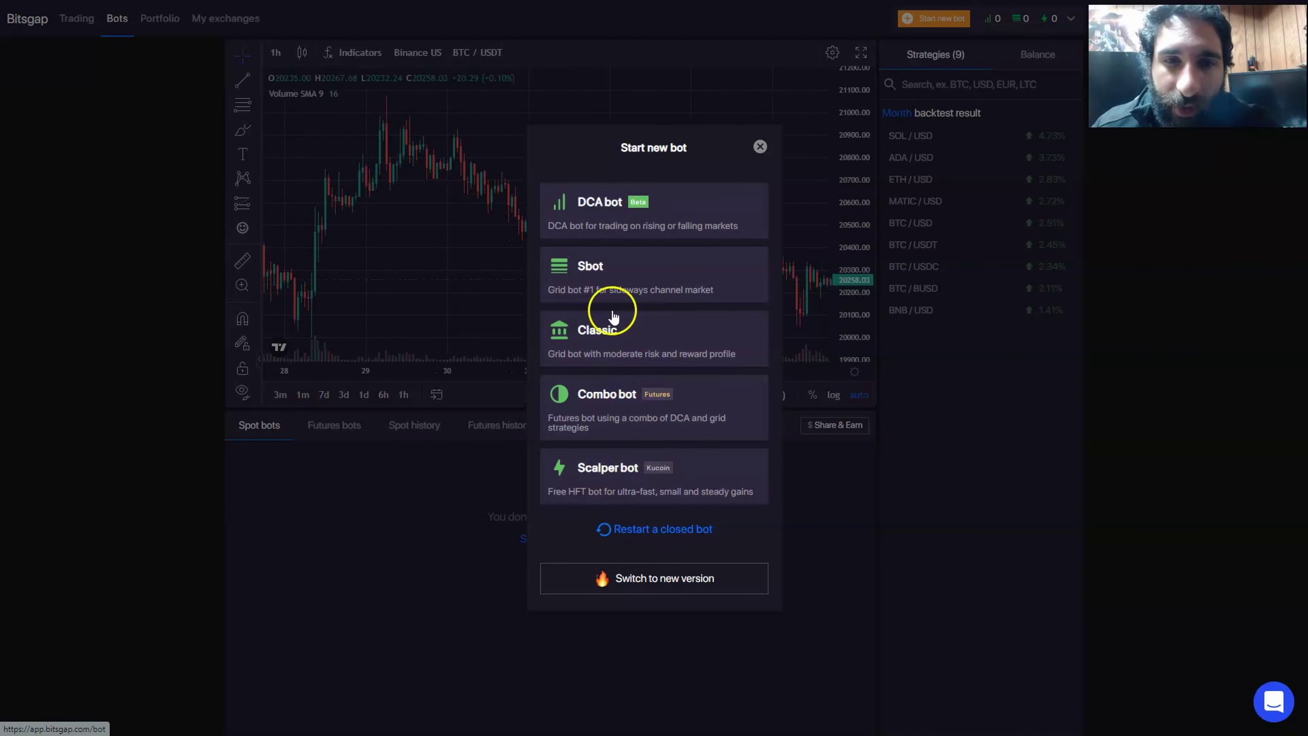
Step: Choose the DCA bot, accept the beta notice, and keep Binance US with BTC/USDT
{"action": "left_click", "coordinate": [628, 221]}
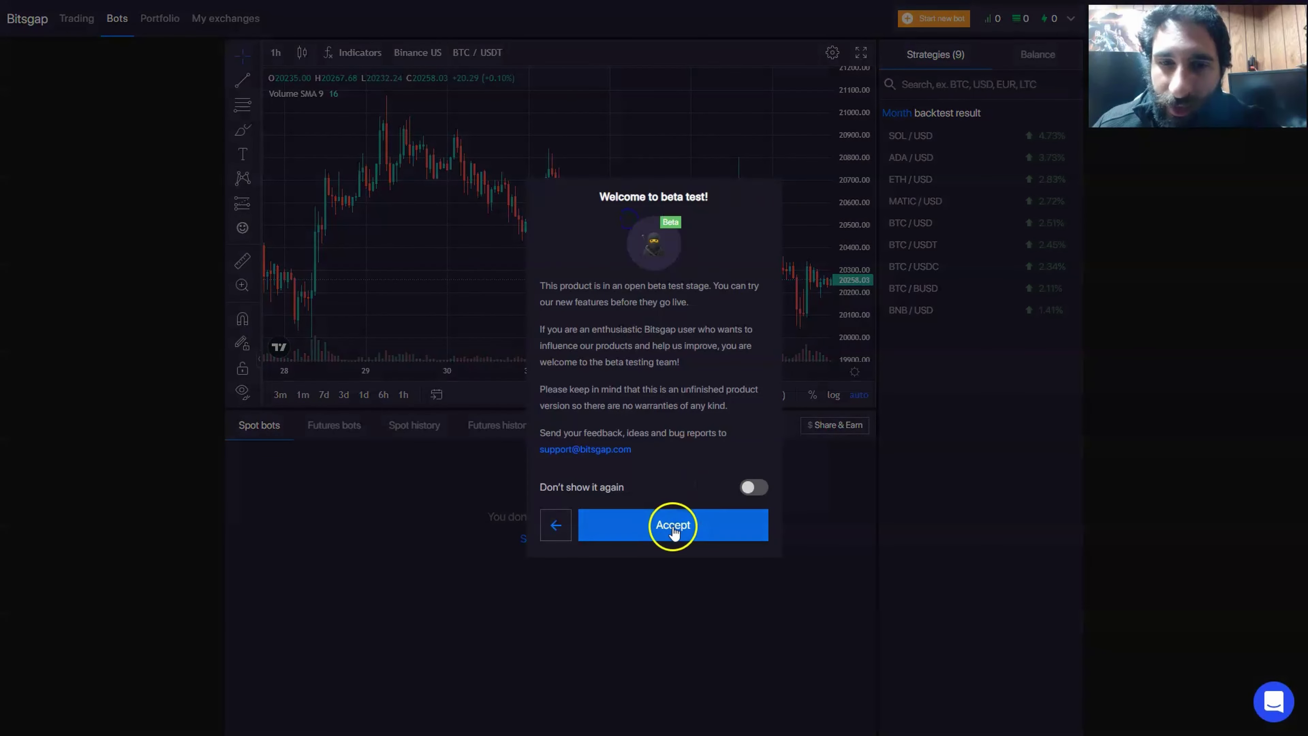
{"action": "left_click", "coordinate": [670, 527]}
{"action": "left_click", "coordinate": [954, 122]}
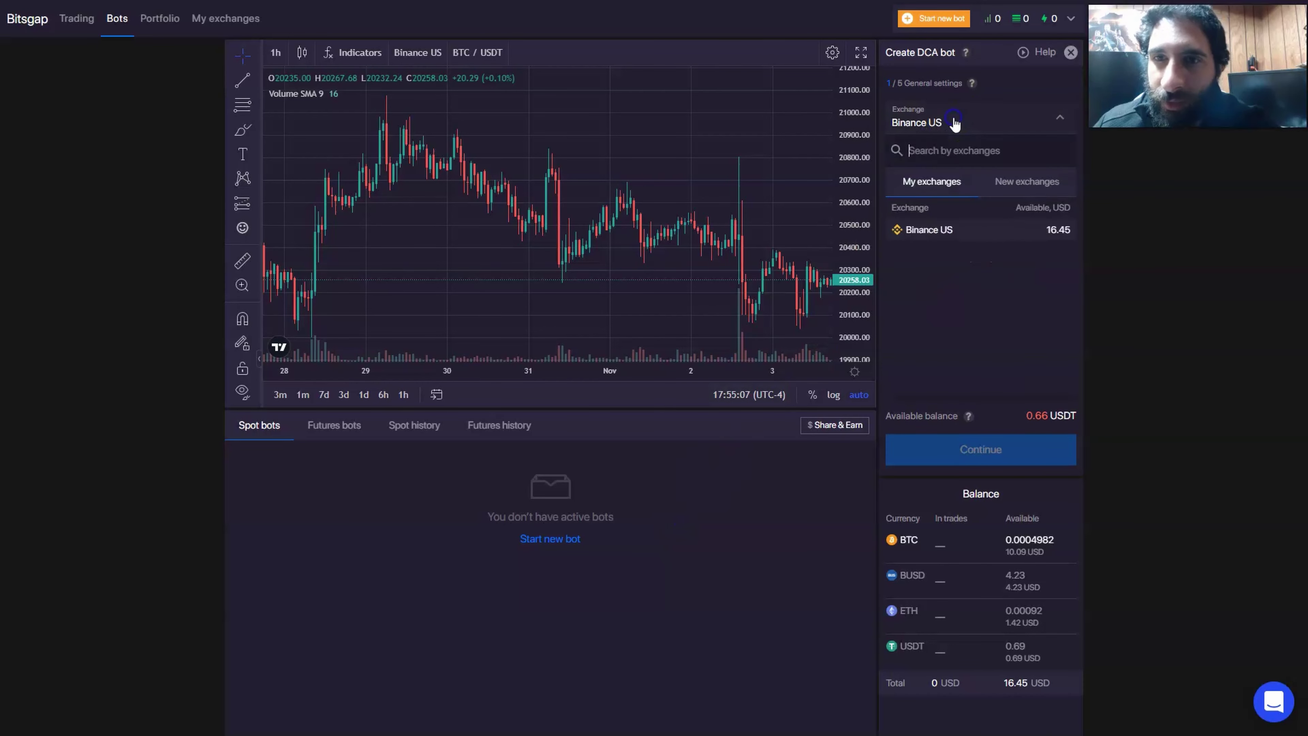
{"action": "left_click", "coordinate": [956, 122]}
{"action": "left_click", "coordinate": [945, 154]}
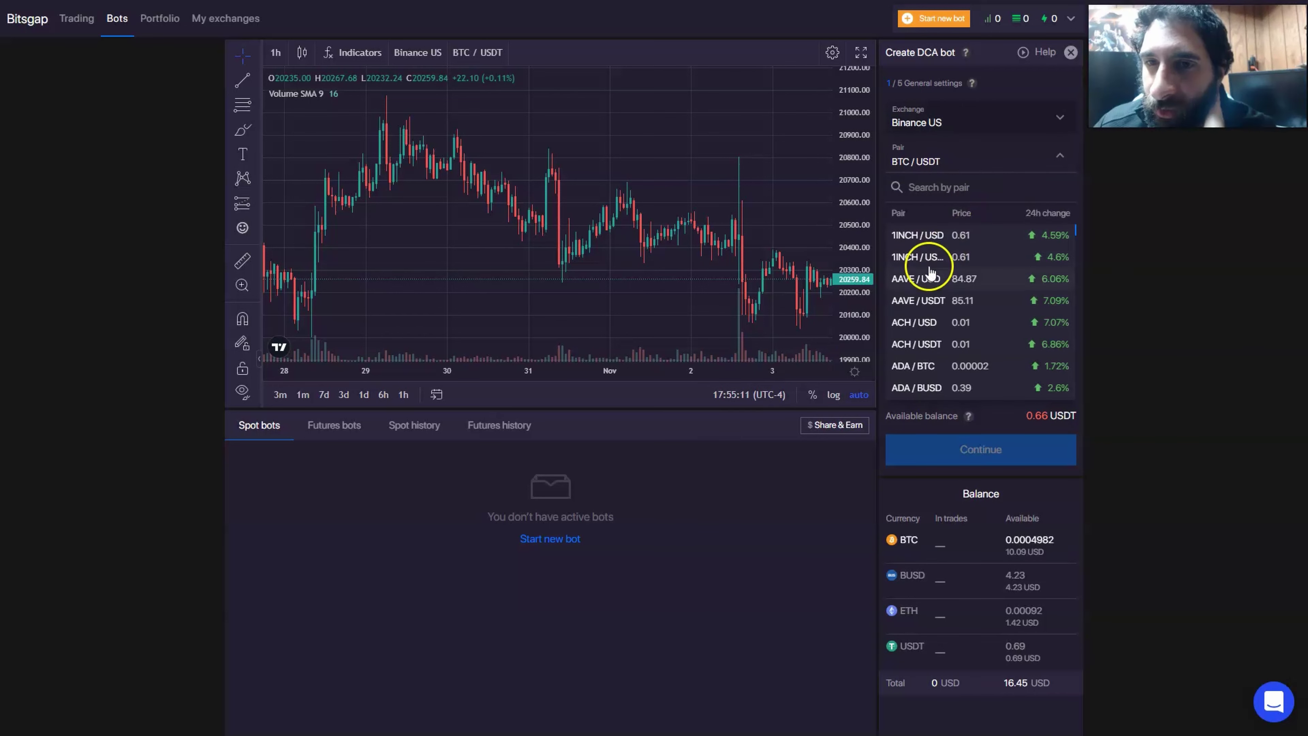
{"action": "scroll", "coordinate": [927, 289], "scroll_direction": "down", "scroll_amount": 3}
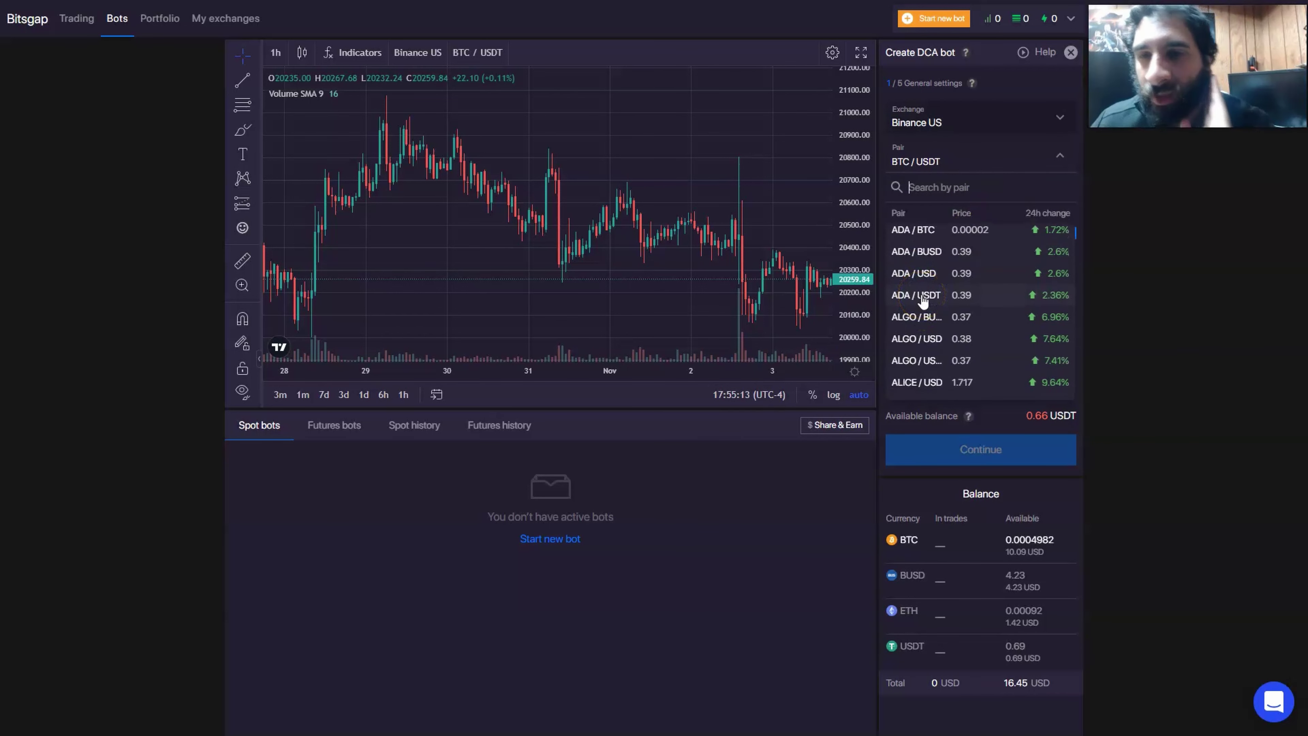
{"action": "scroll", "coordinate": [935, 321], "scroll_direction": "down", "scroll_amount": 3}
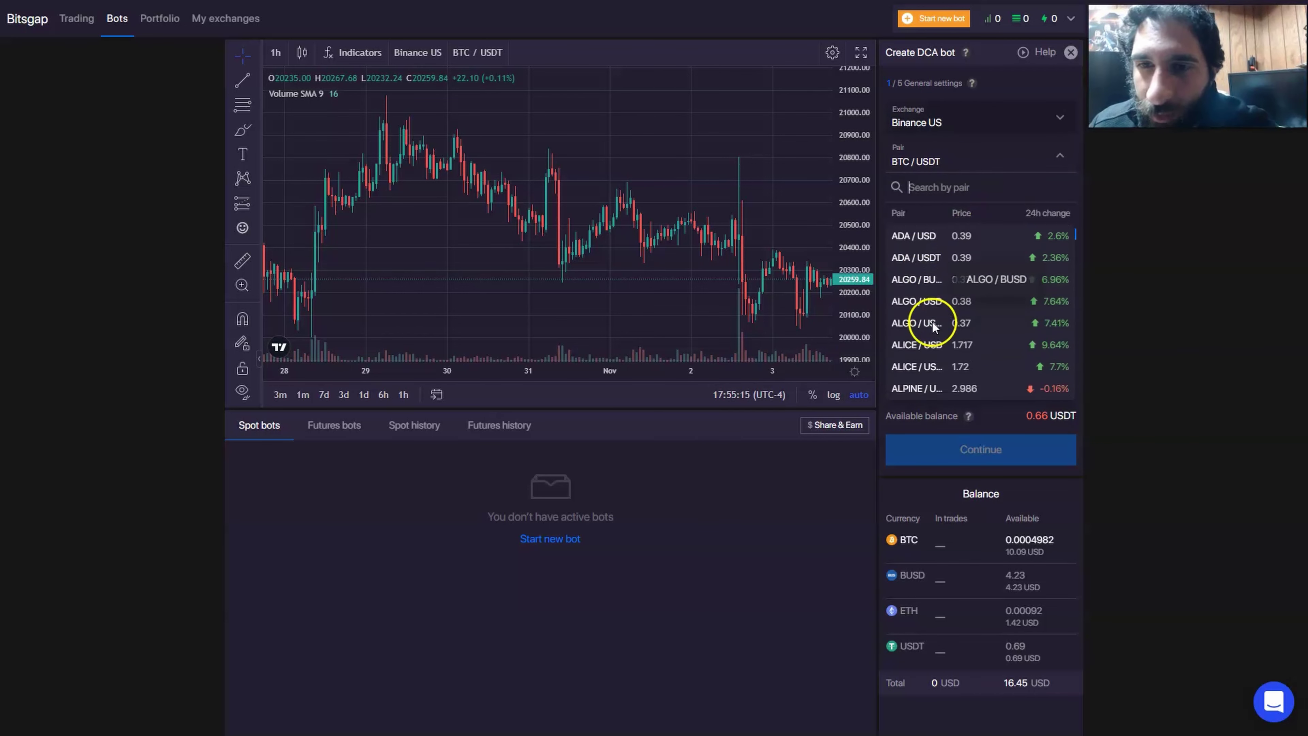
{"action": "left_click", "coordinate": [1144, 292]}
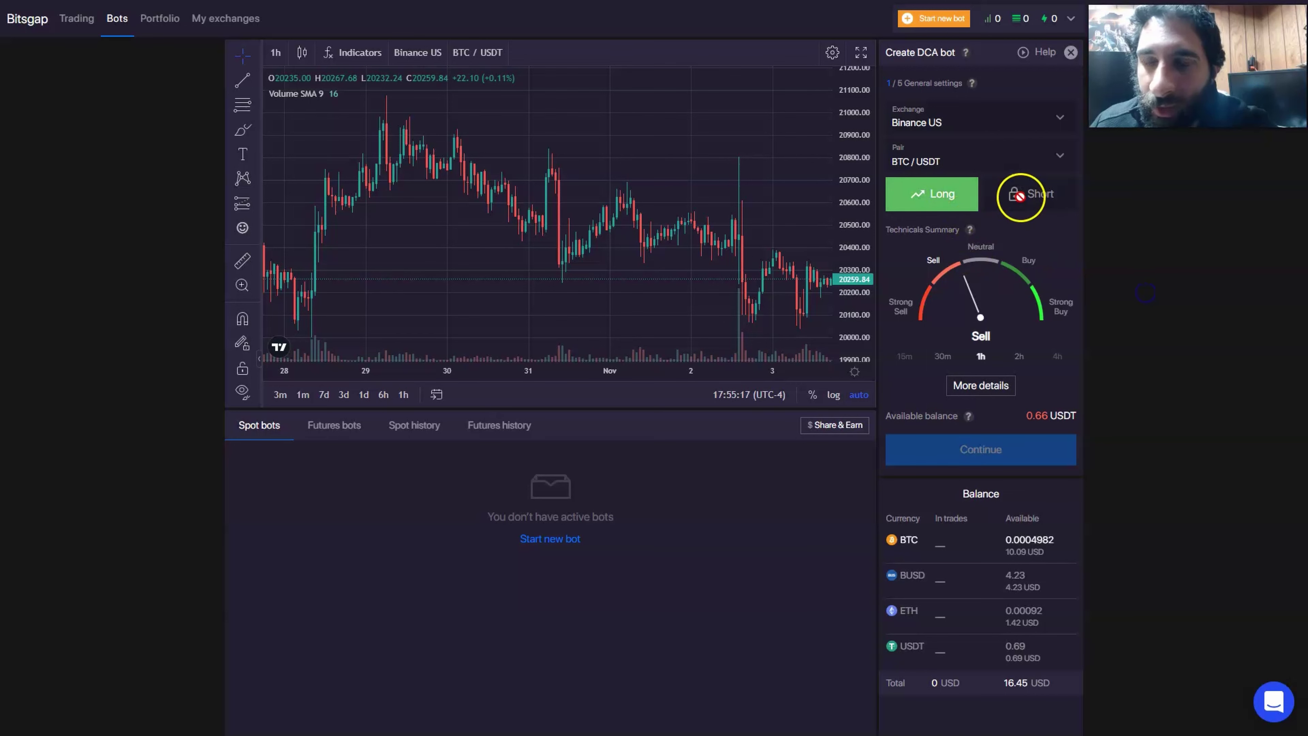
Step: Check the detailed technicals summary, then view the Futures bot history
{"action": "left_click", "coordinate": [980, 386]}
{"action": "left_click", "coordinate": [1116, 496]}
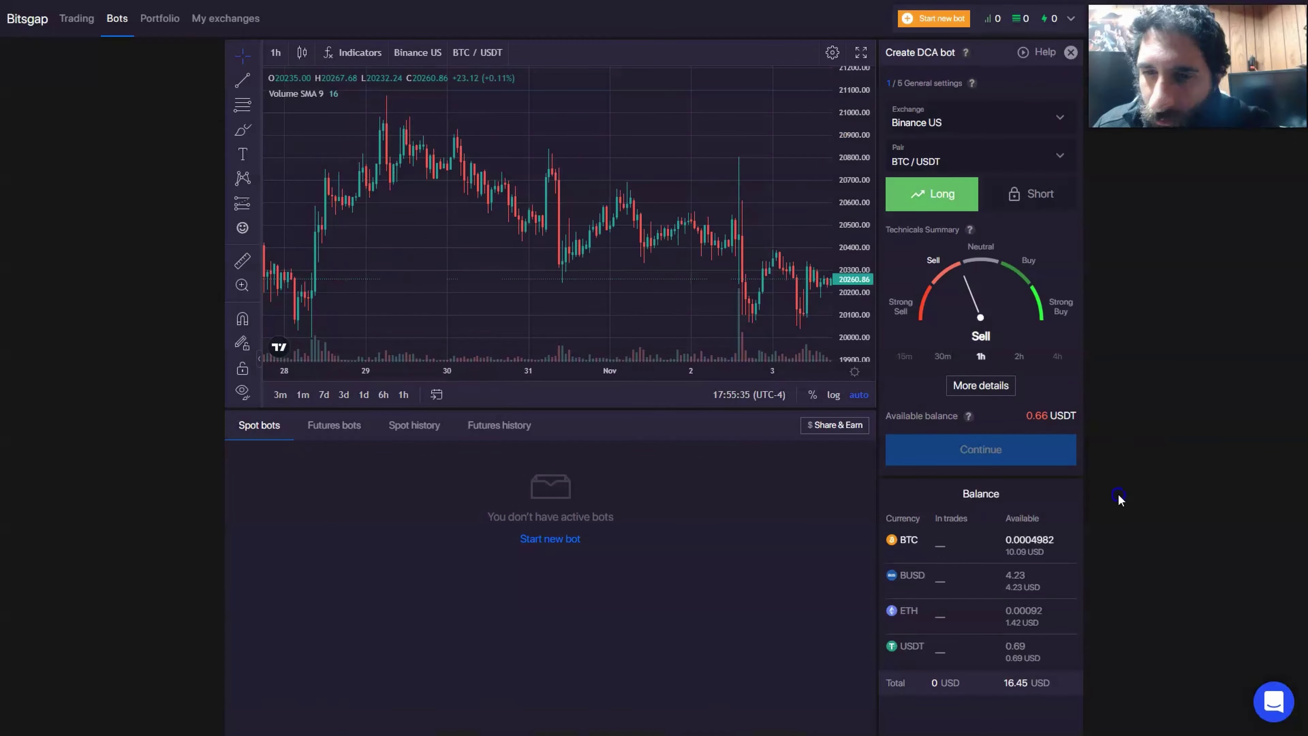
{"action": "scroll", "coordinate": [1102, 501], "scroll_direction": "down", "scroll_amount": 3}
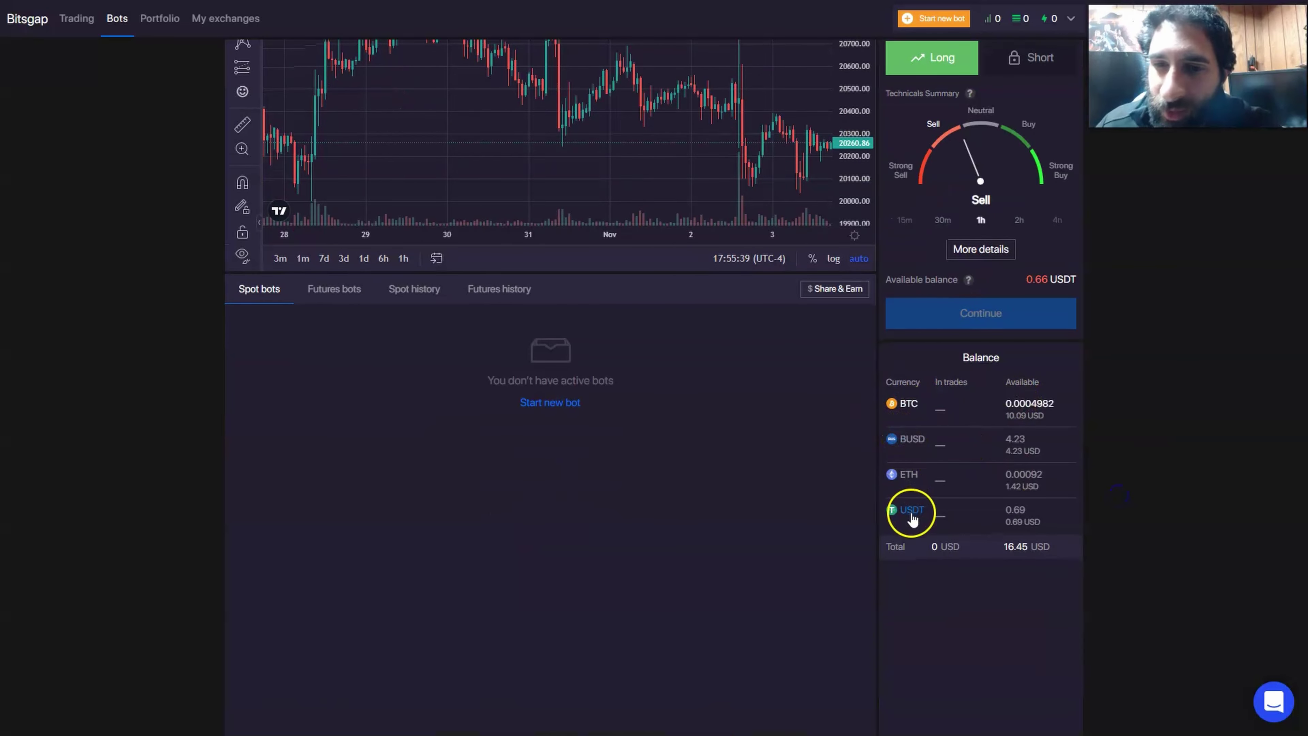
{"action": "scroll", "coordinate": [820, 505], "scroll_direction": "up", "scroll_amount": 3}
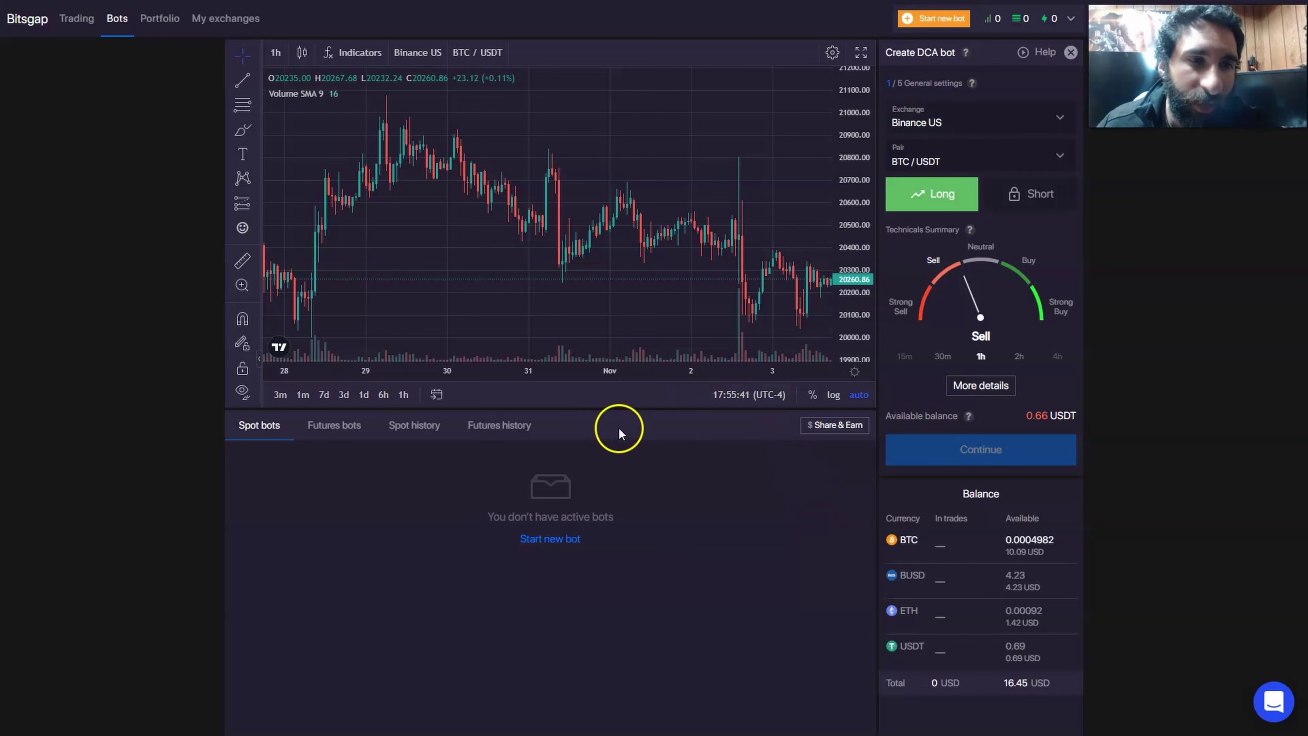
{"action": "left_click", "coordinate": [499, 425]}
{"action": "mouse_move", "coordinate": [973, 85]}
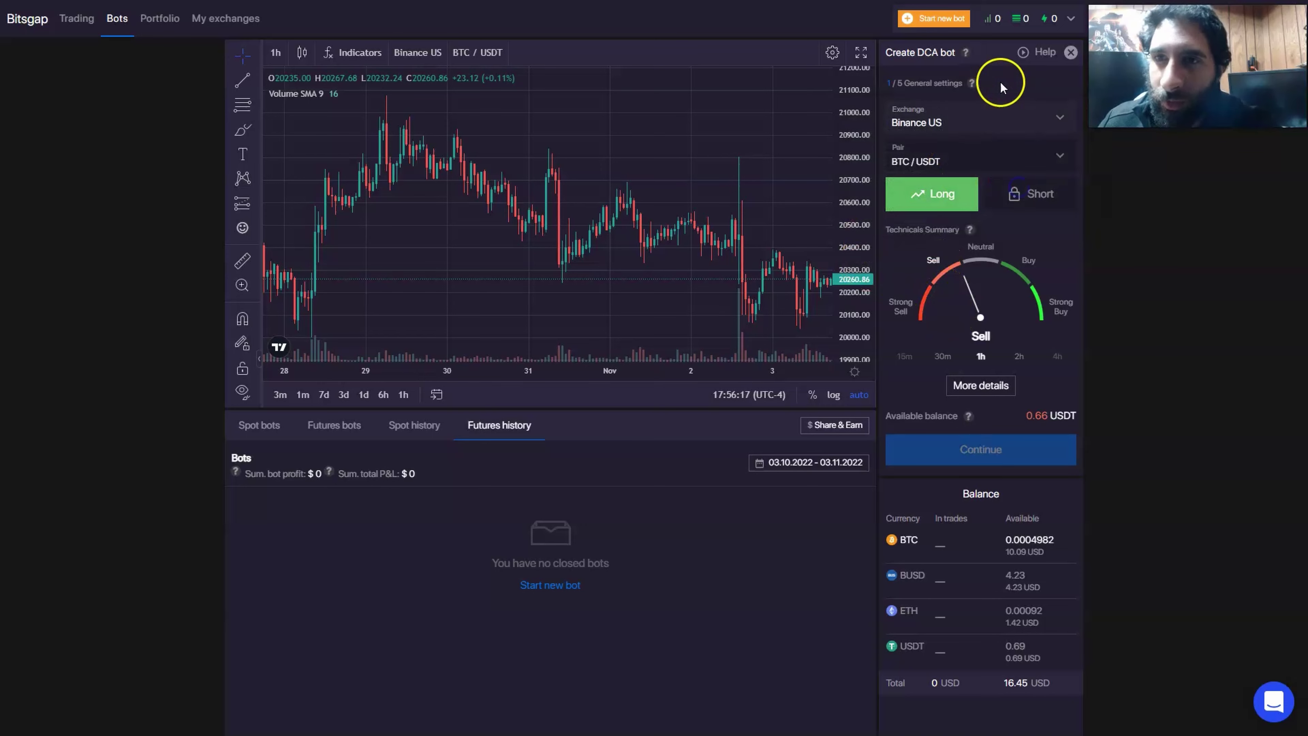
Step: Start an Sbot on Binance US and adjust the investment share slider
{"action": "left_click", "coordinate": [934, 18]}
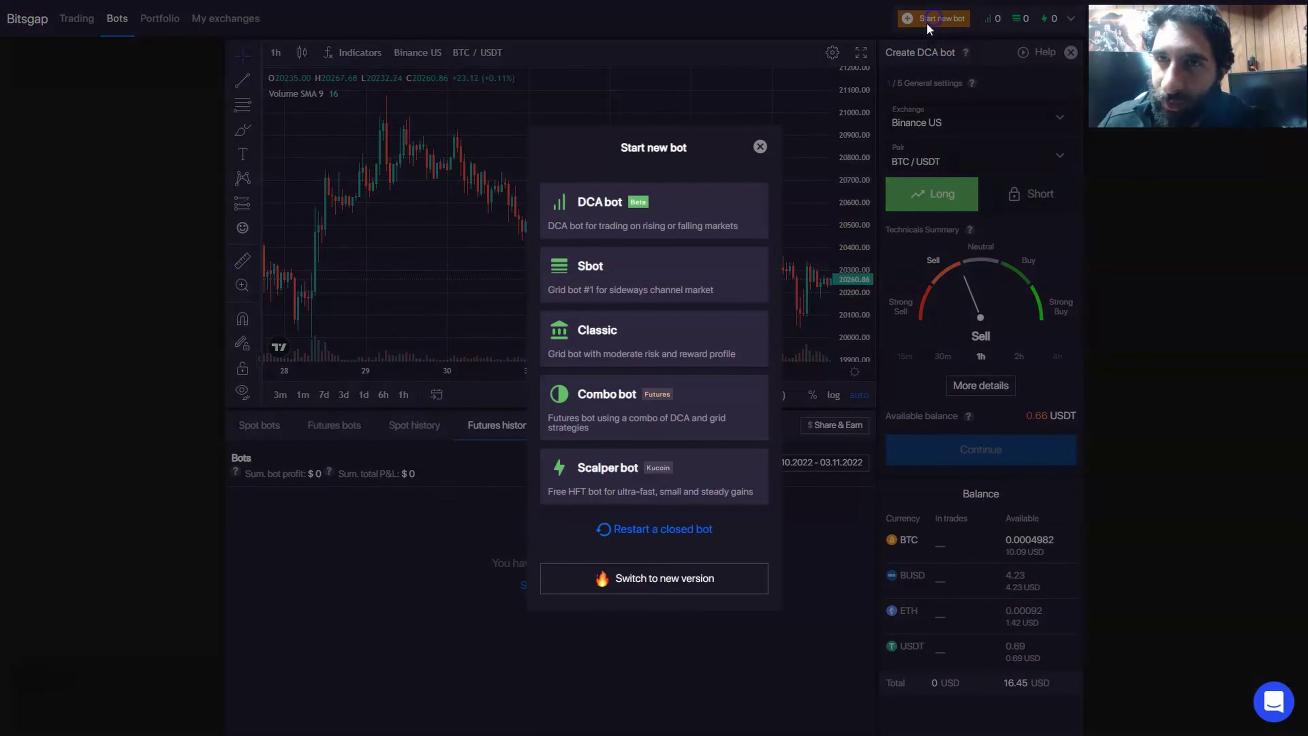
{"action": "left_click", "coordinate": [656, 272]}
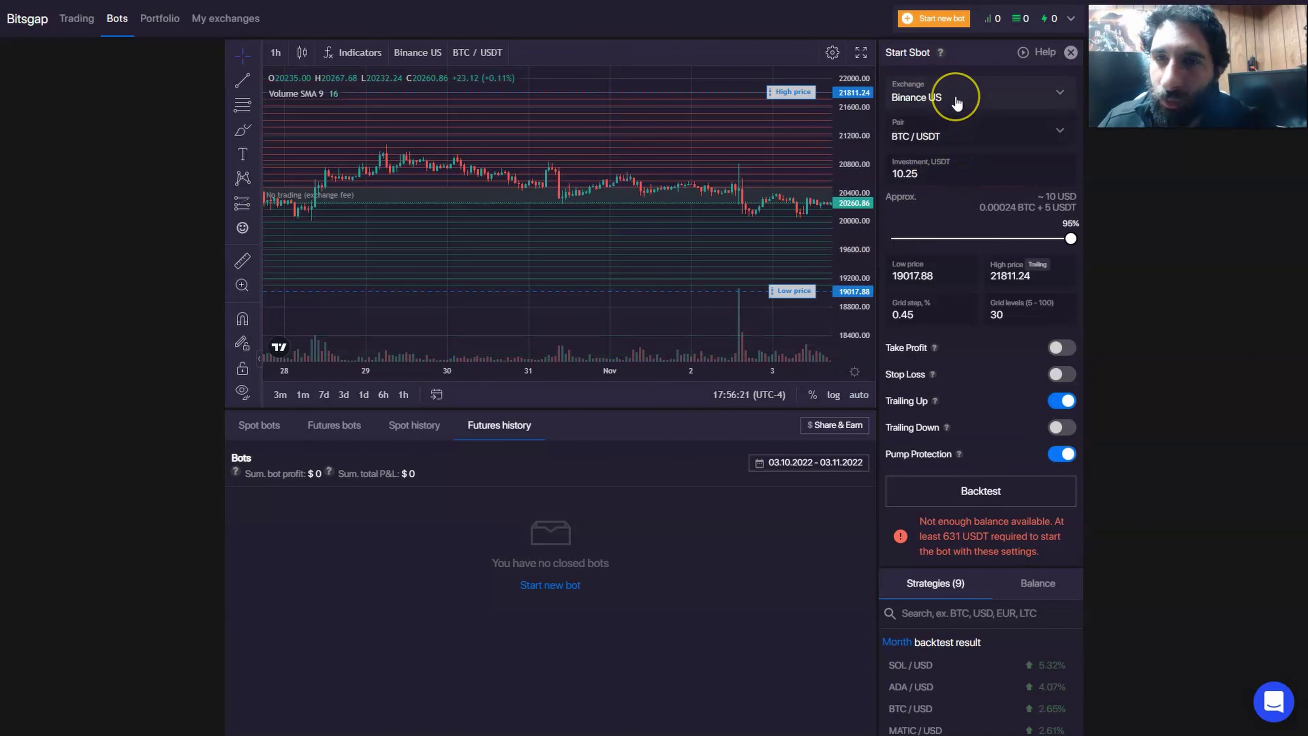
{"action": "left_click", "coordinate": [956, 98]}
{"action": "left_click", "coordinate": [955, 97]}
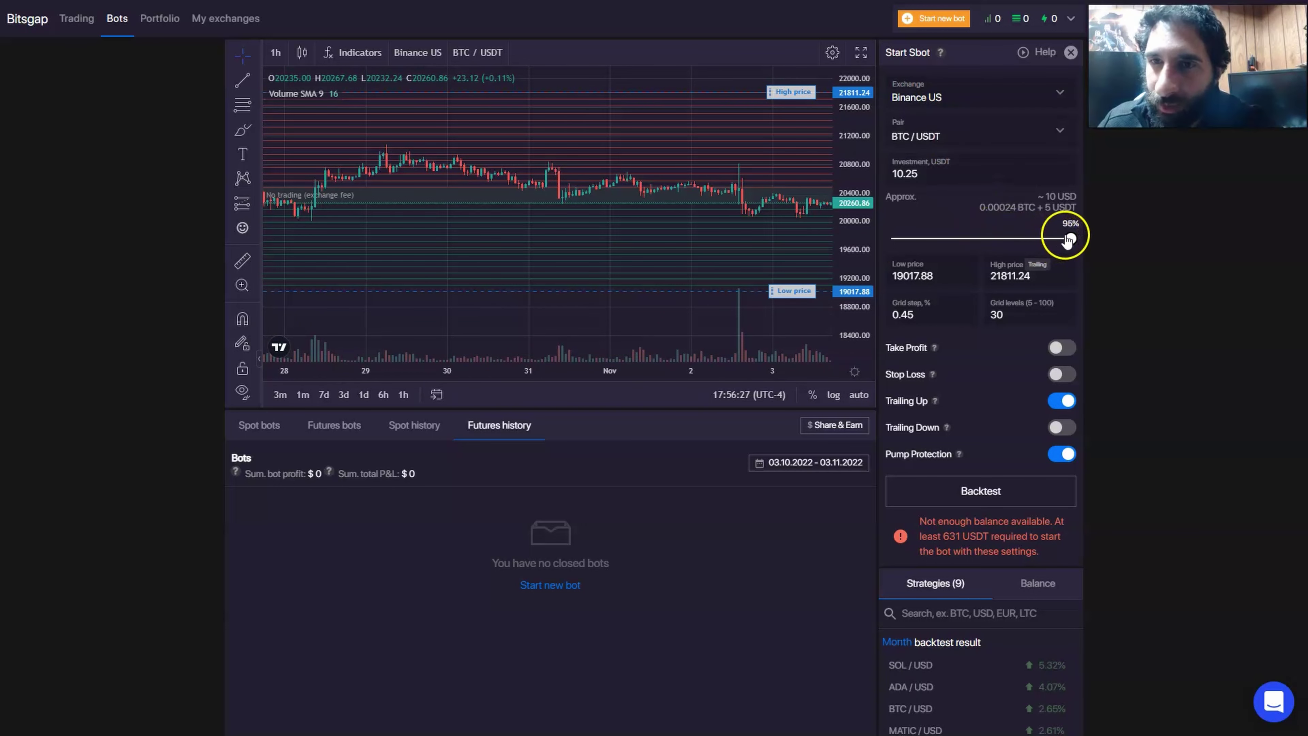
{"action": "mouse_move", "coordinate": [1064, 238]}
{"action": "left_mouse_down"}
{"action": "mouse_move", "coordinate": [916, 238]}
{"action": "mouse_move", "coordinate": [1071, 238]}
{"action": "left_mouse_up"}
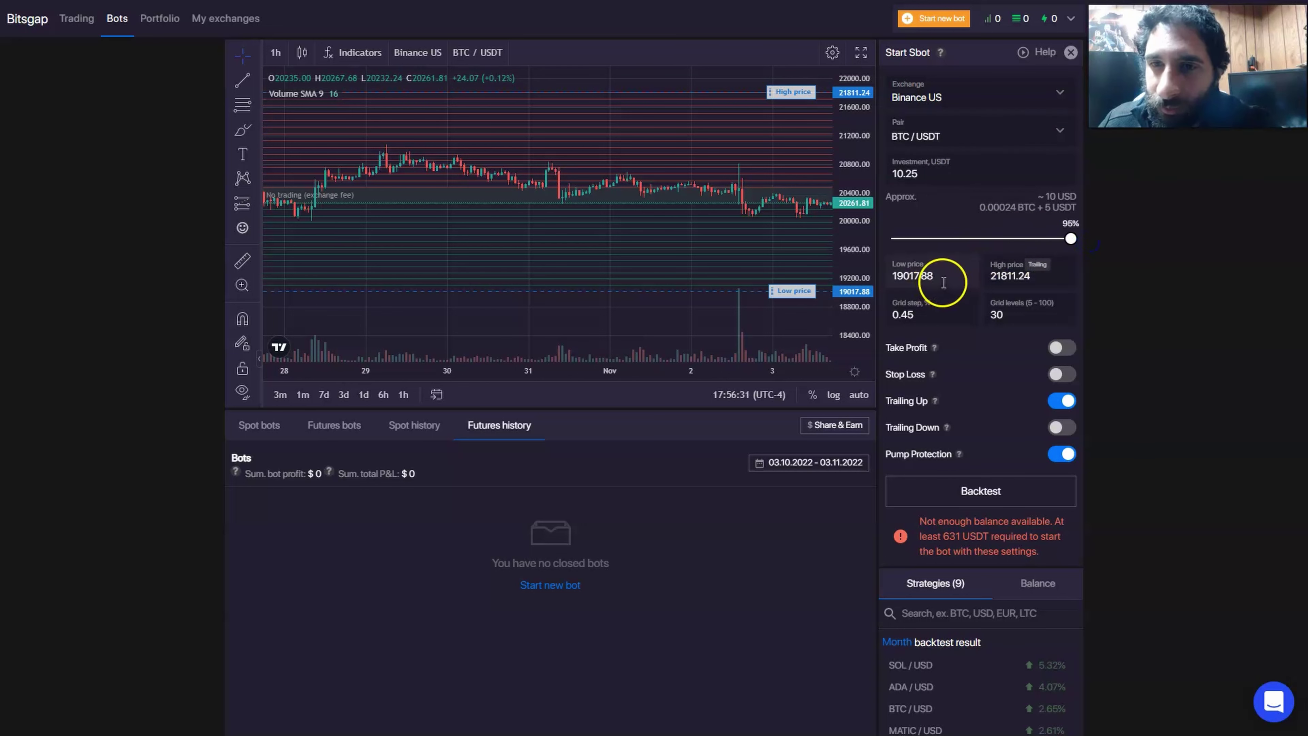
Step: Set the Sbot grid levels to 55
{"action": "scroll", "coordinate": [981, 279], "scroll_direction": "down", "scroll_amount": 3}
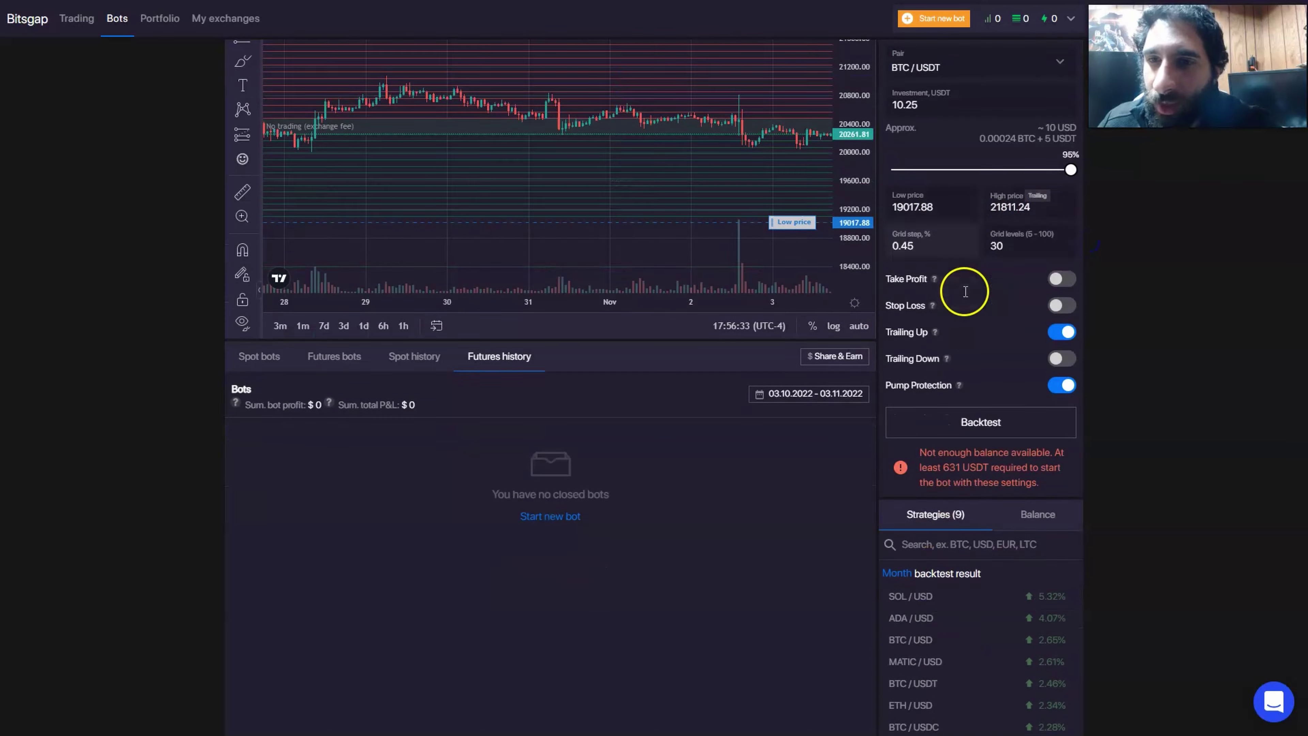
{"action": "left_click", "coordinate": [955, 176]}
{"action": "key", "text": "Tab"}
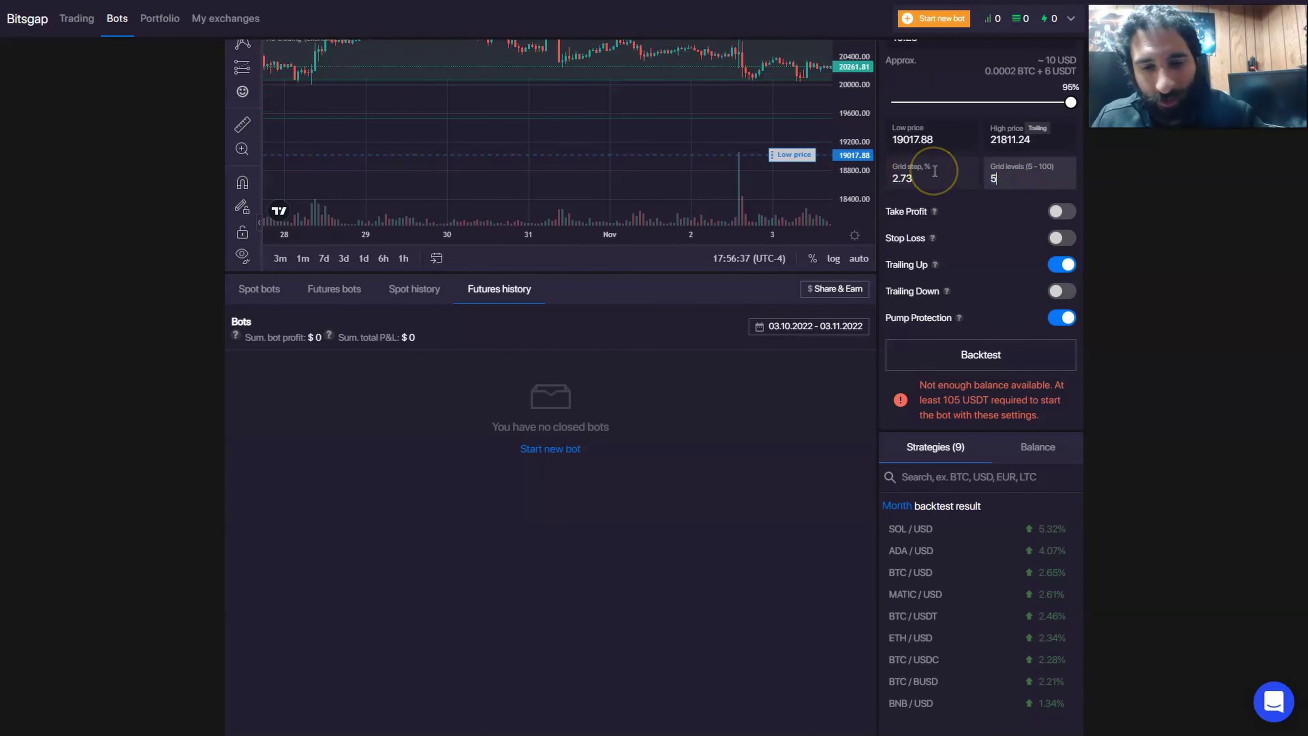
{"action": "type", "text": "55"}
{"action": "scroll", "coordinate": [842, 288], "scroll_direction": "up", "scroll_amount": 1}
{"action": "scroll", "coordinate": [842, 289], "scroll_direction": "up", "scroll_amount": 3}
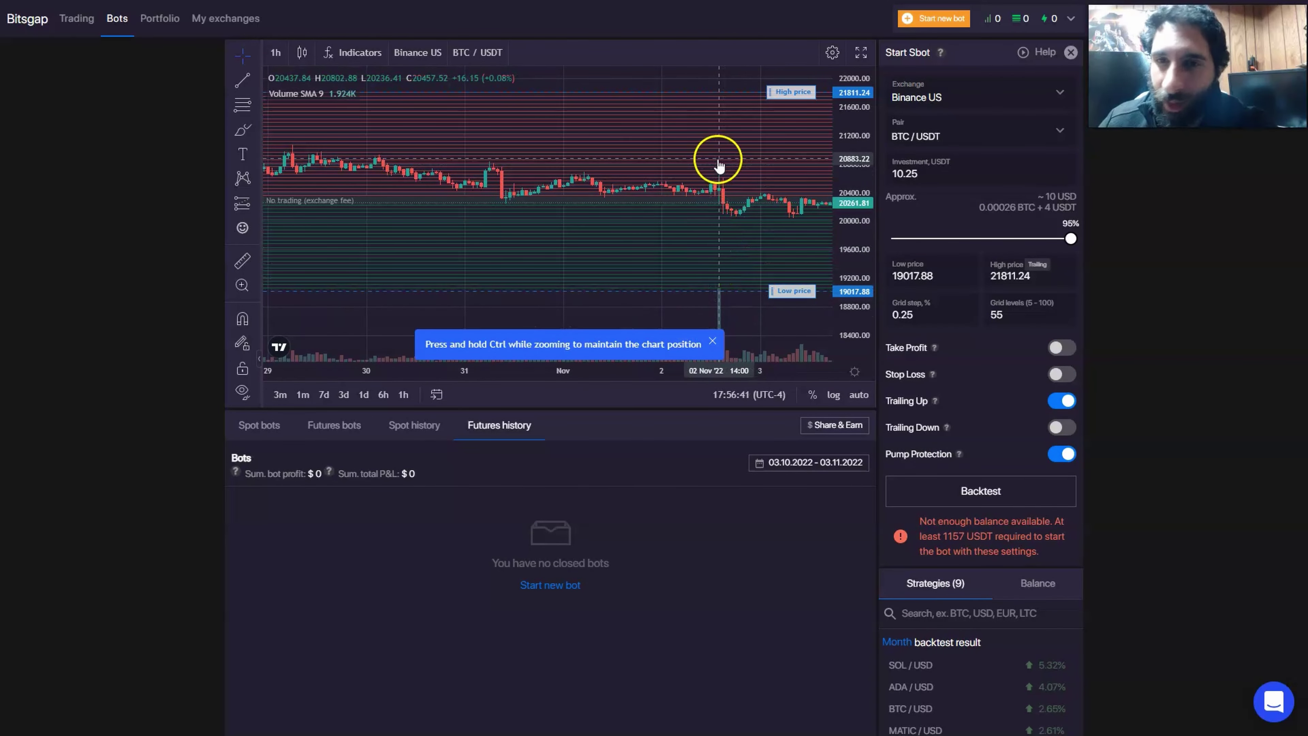
{"action": "mouse_move", "coordinate": [936, 349]}
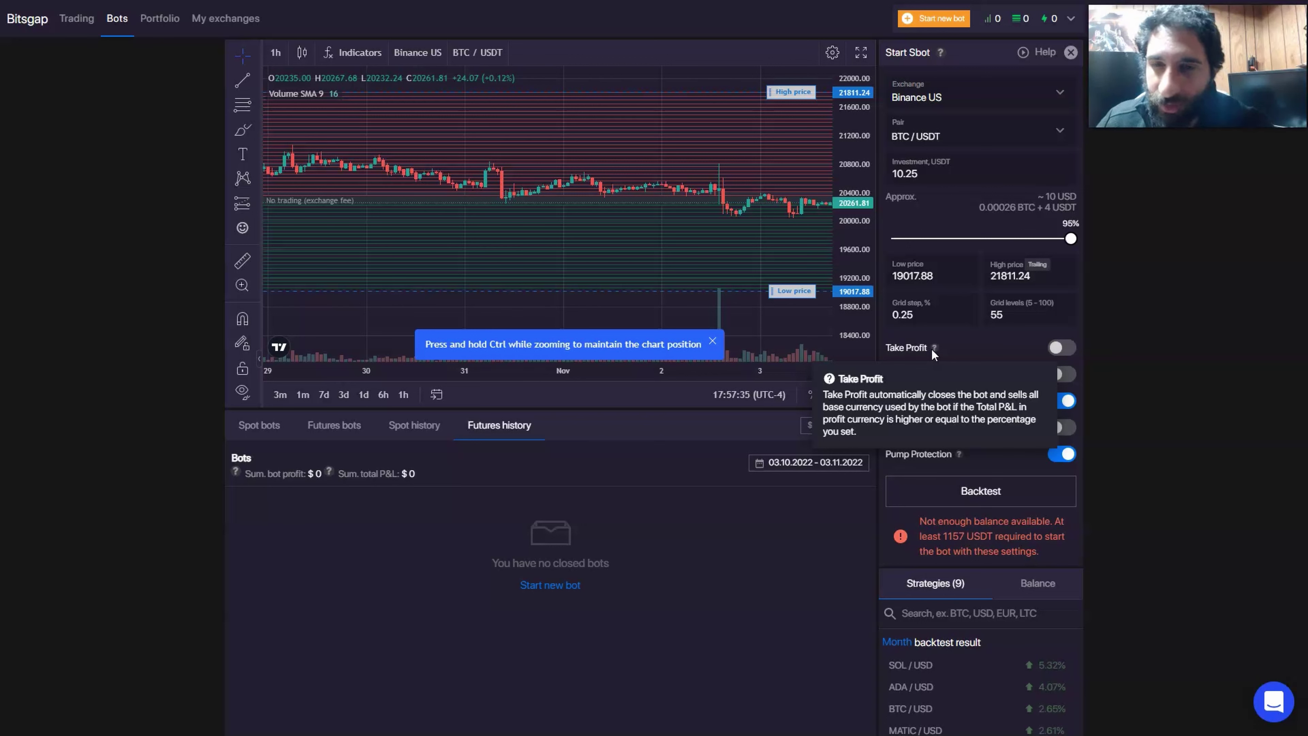
Step: Dismiss the Take Profit explanation and review the help tips on the Sbot settings
{"action": "left_click", "coordinate": [953, 354]}
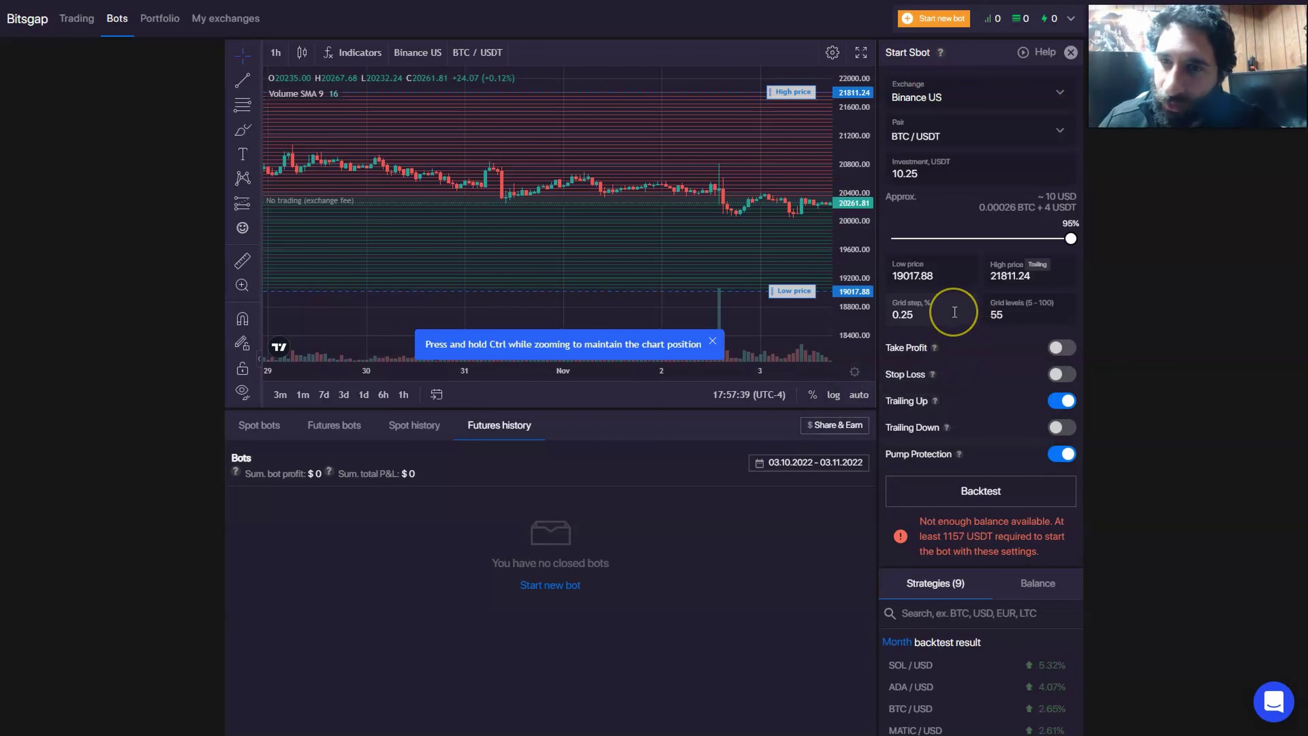
{"action": "scroll", "coordinate": [952, 358], "scroll_direction": "down", "scroll_amount": 1}
{"action": "mouse_move", "coordinate": [932, 307]}
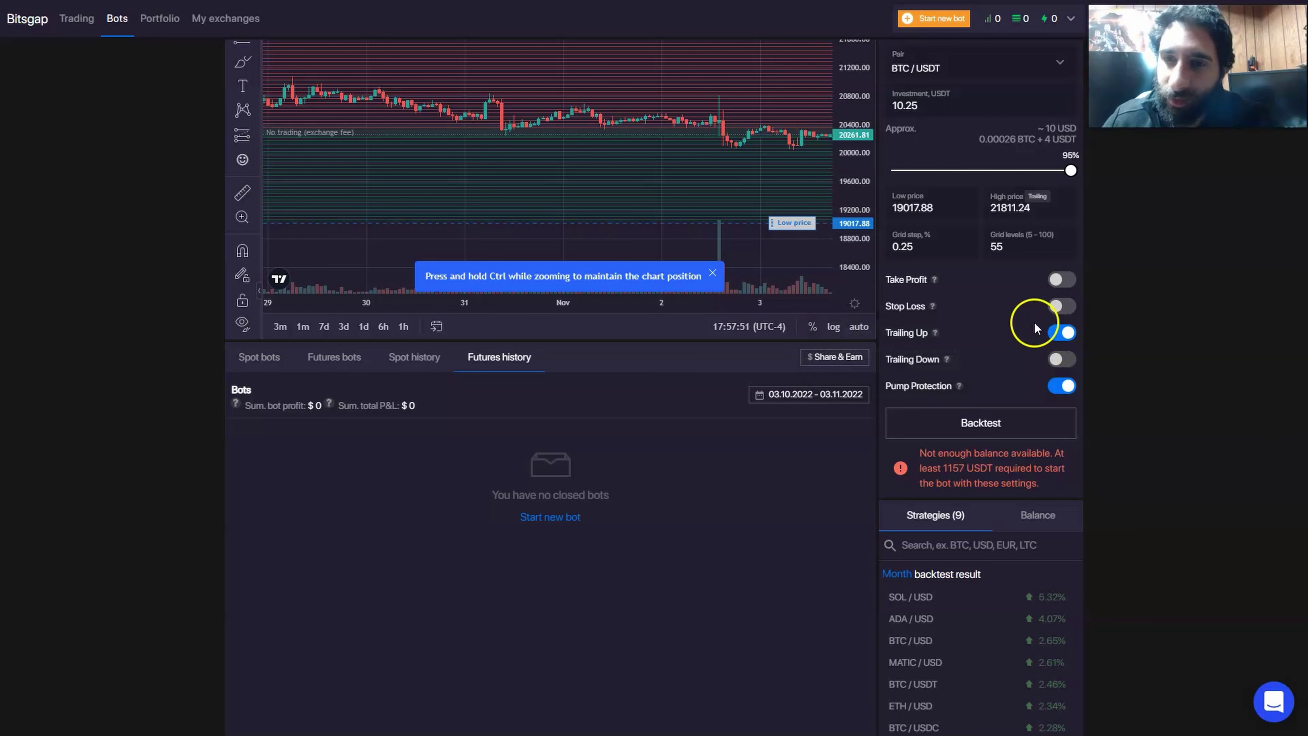
{"action": "mouse_move", "coordinate": [933, 332]}
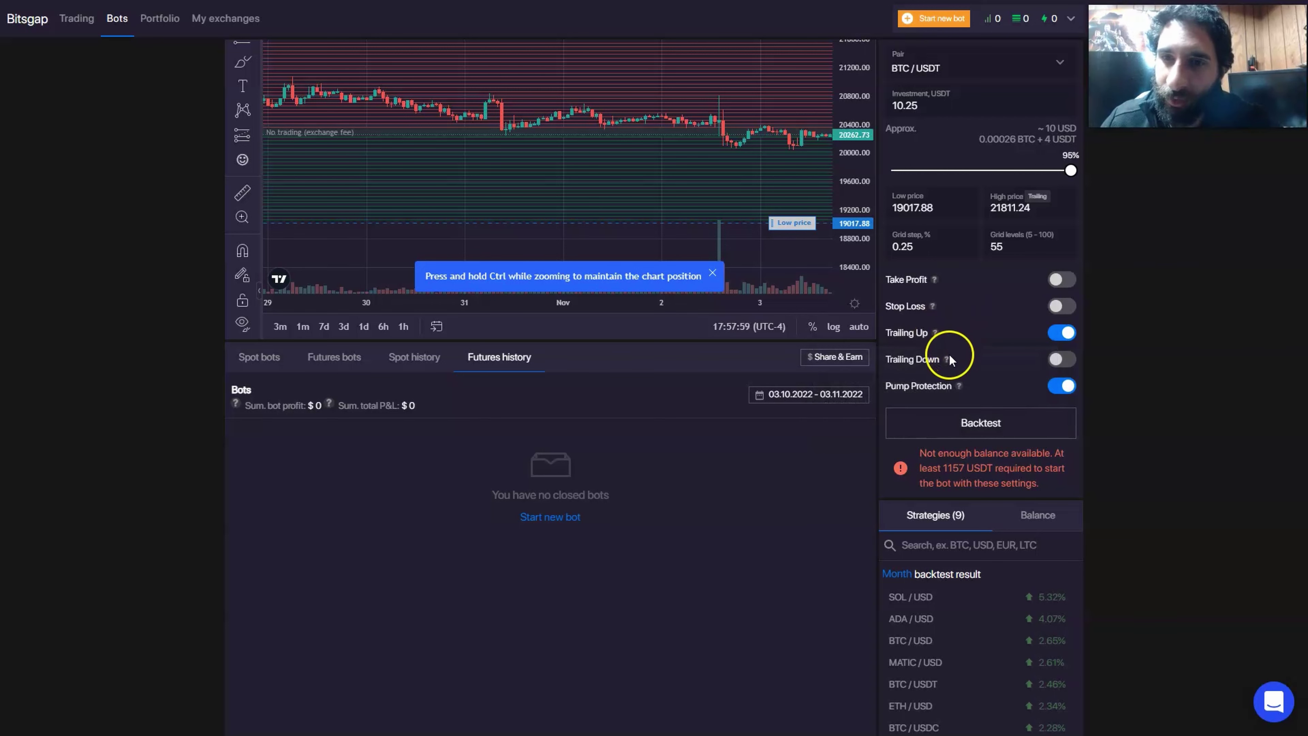
{"action": "mouse_move", "coordinate": [947, 360]}
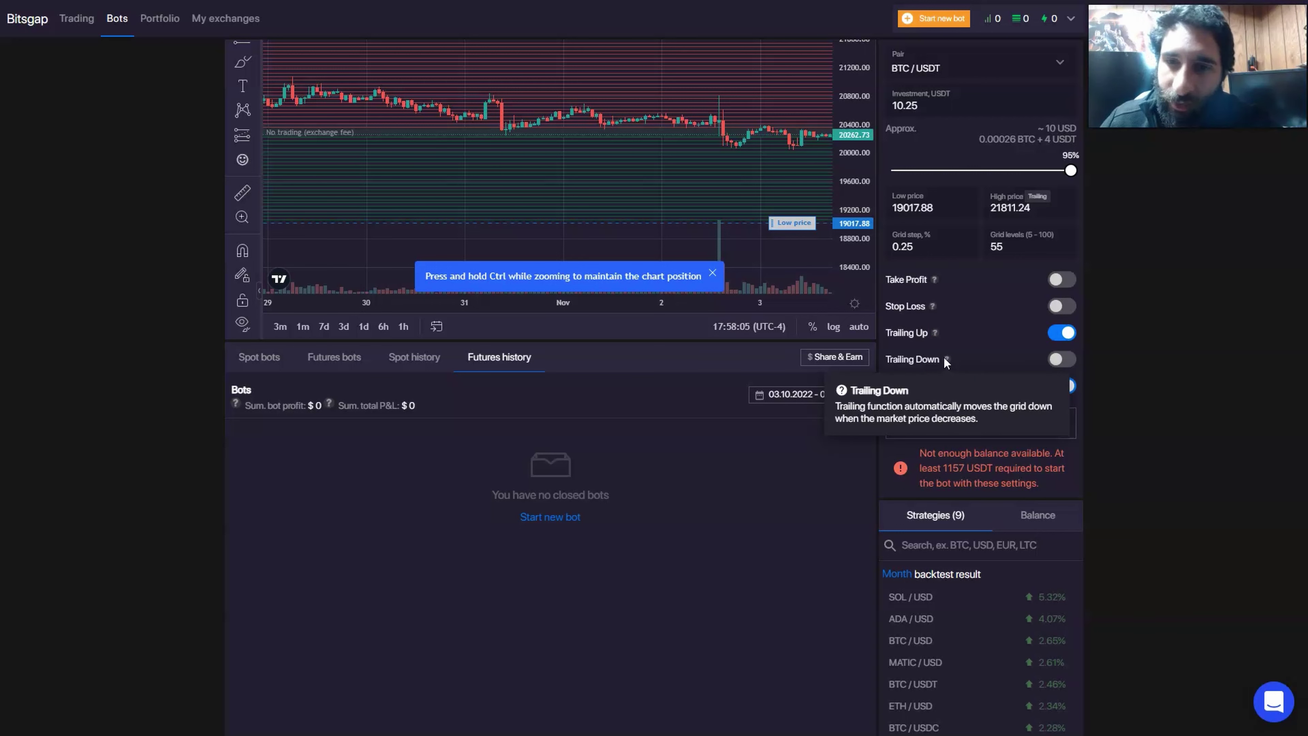
{"action": "mouse_move", "coordinate": [961, 385]}
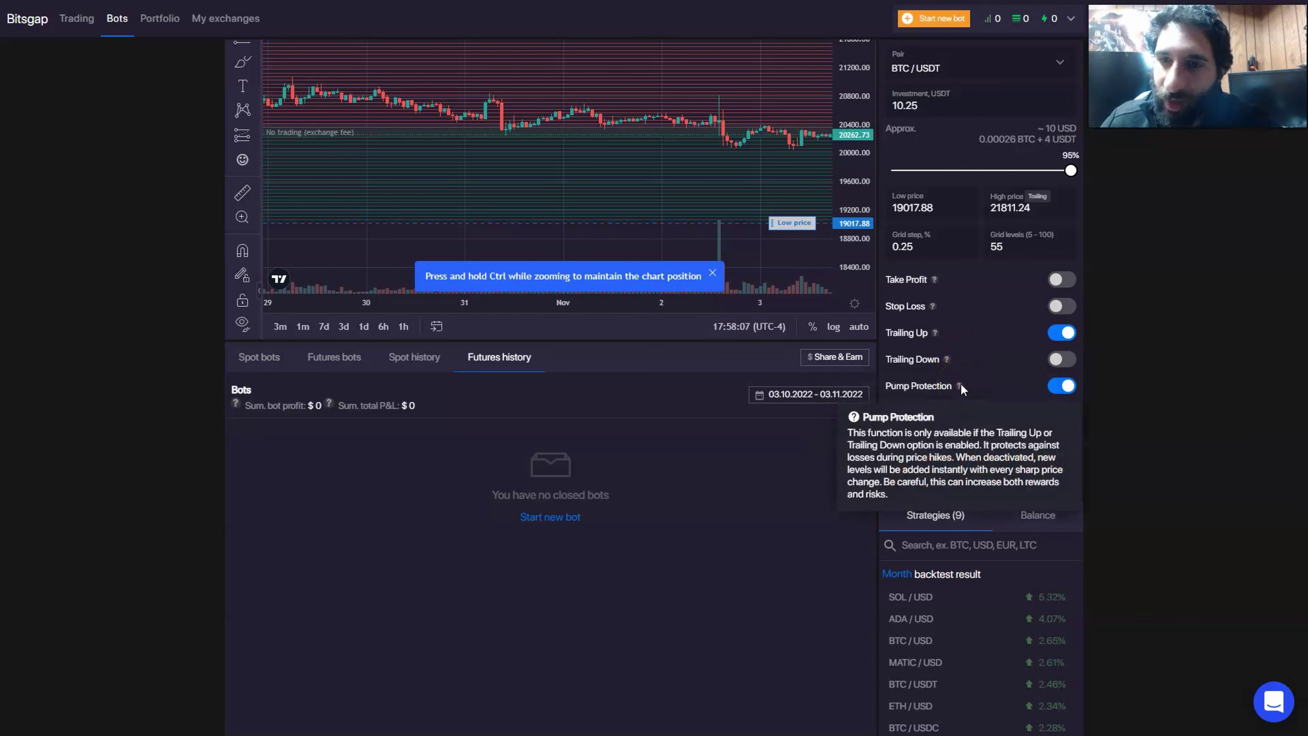
Step: Show the account's currency balances on the Balance tab and bring up the bot types
{"action": "scroll", "coordinate": [973, 340], "scroll_direction": "down", "scroll_amount": 3}
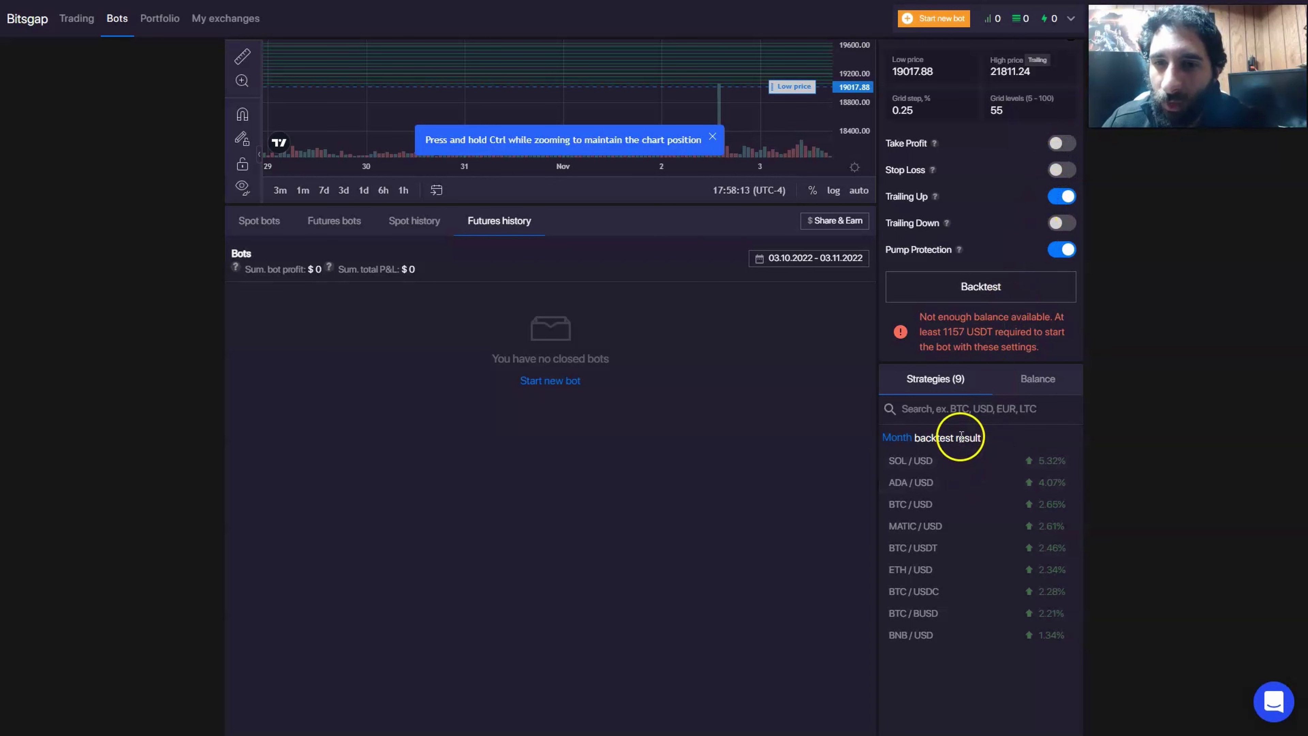
{"action": "left_click", "coordinate": [1025, 386]}
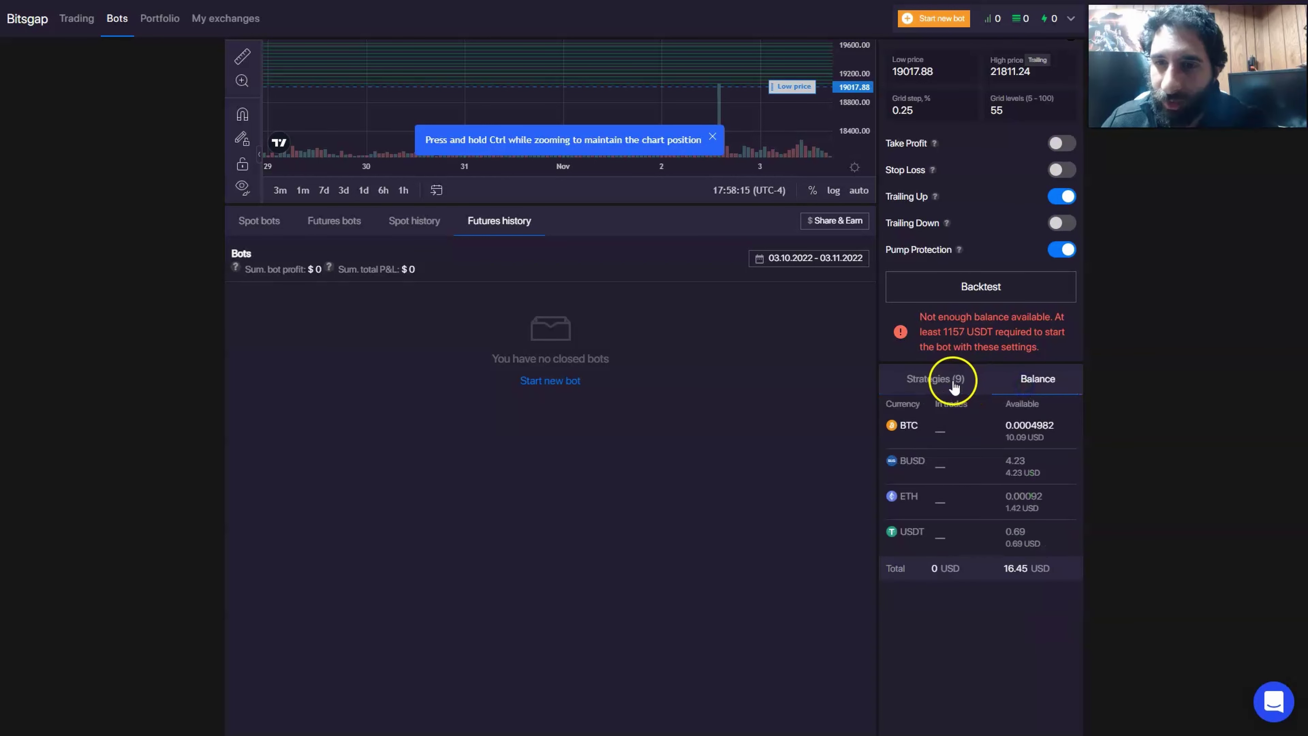
{"action": "scroll", "coordinate": [948, 493], "scroll_direction": "up", "scroll_amount": 5}
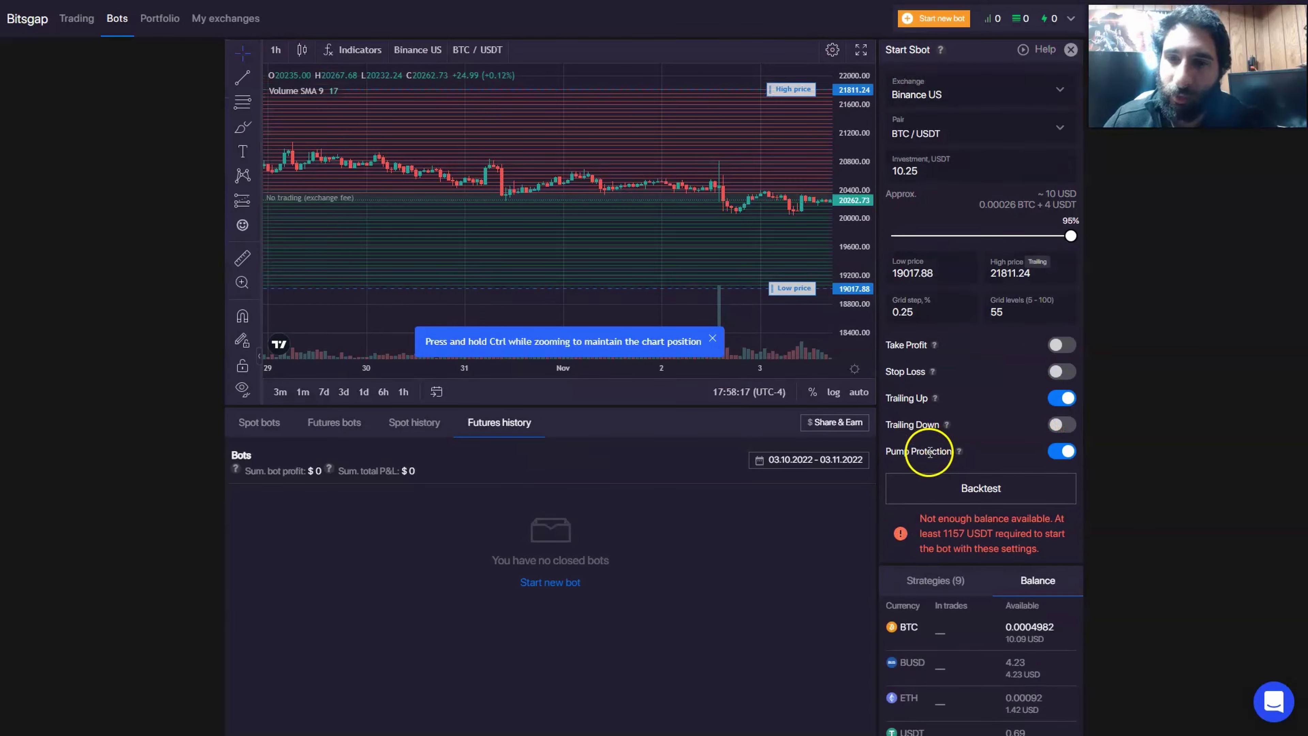
{"action": "left_click", "coordinate": [935, 18]}
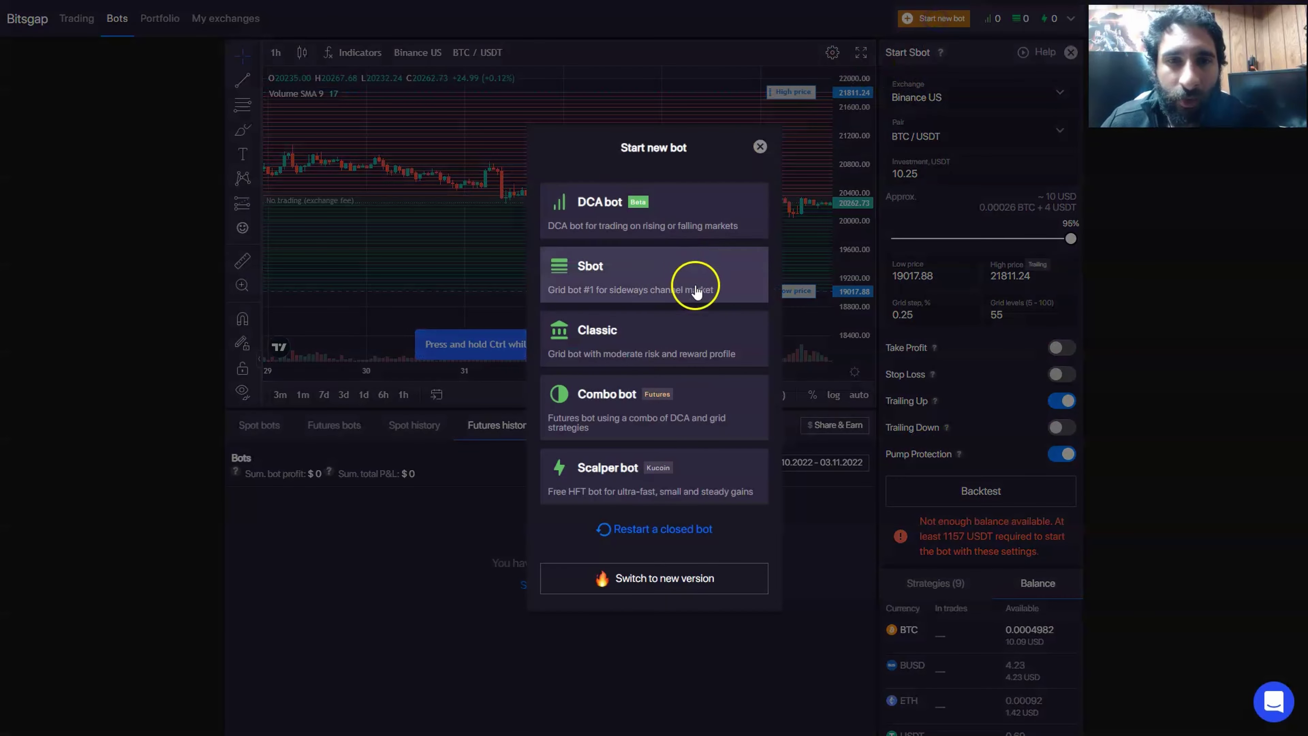
Step: Start a Classic grid bot, keeping Binance US, and review its Take Profit help
{"action": "left_click", "coordinate": [651, 337]}
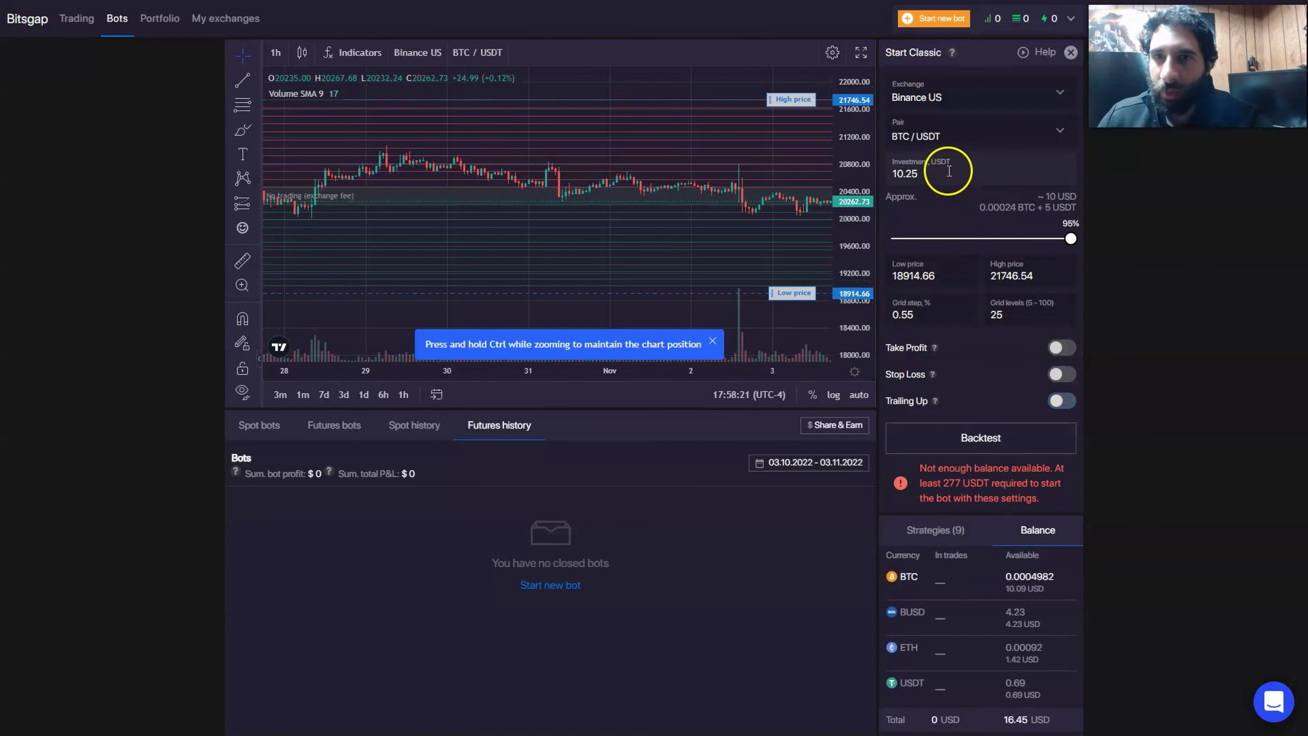
{"action": "left_click", "coordinate": [968, 106]}
{"action": "left_click", "coordinate": [968, 106]}
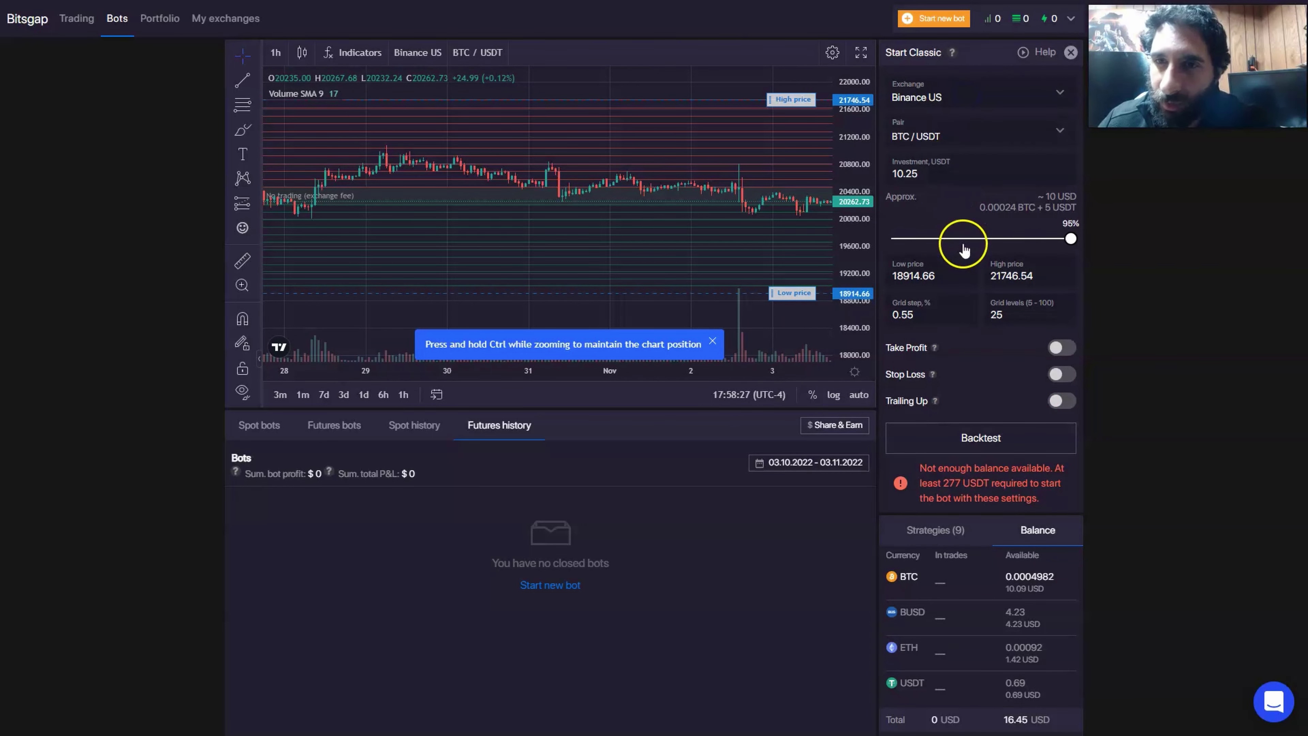
{"action": "scroll", "coordinate": [964, 251], "scroll_direction": "down", "scroll_amount": 1}
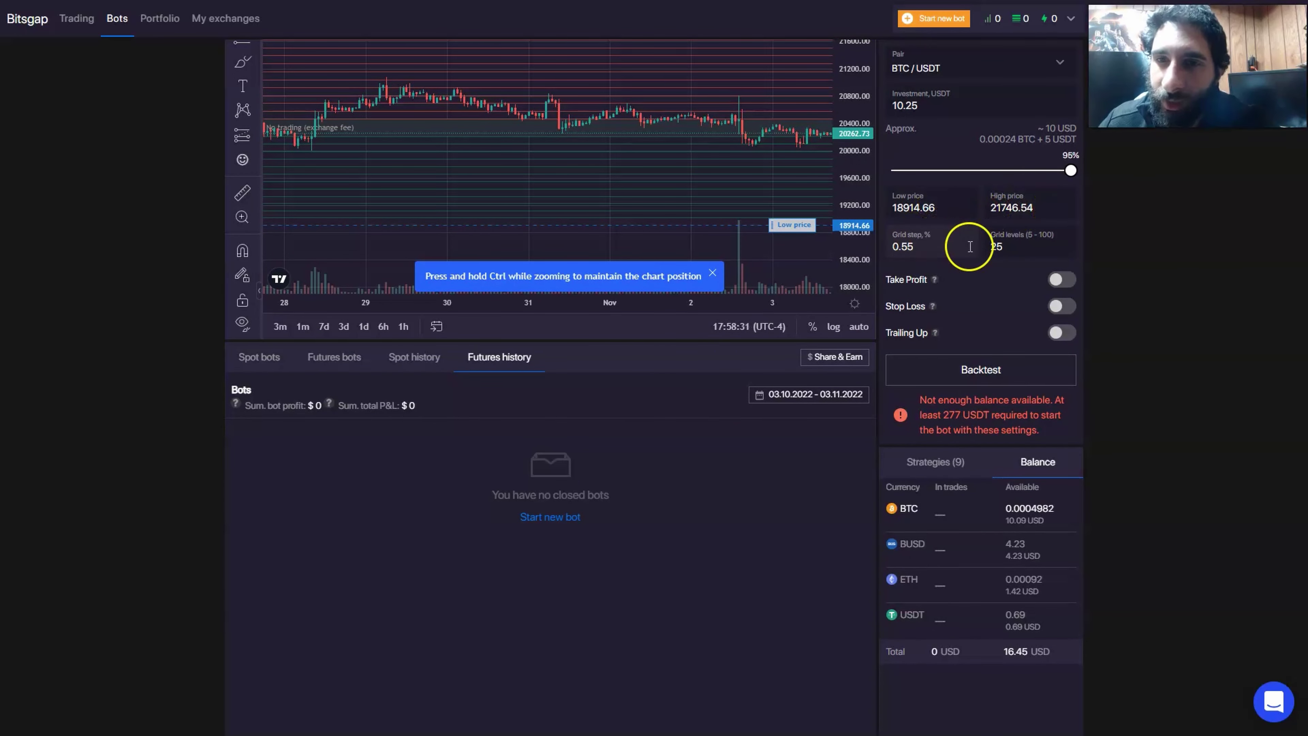
{"action": "mouse_move", "coordinate": [933, 280]}
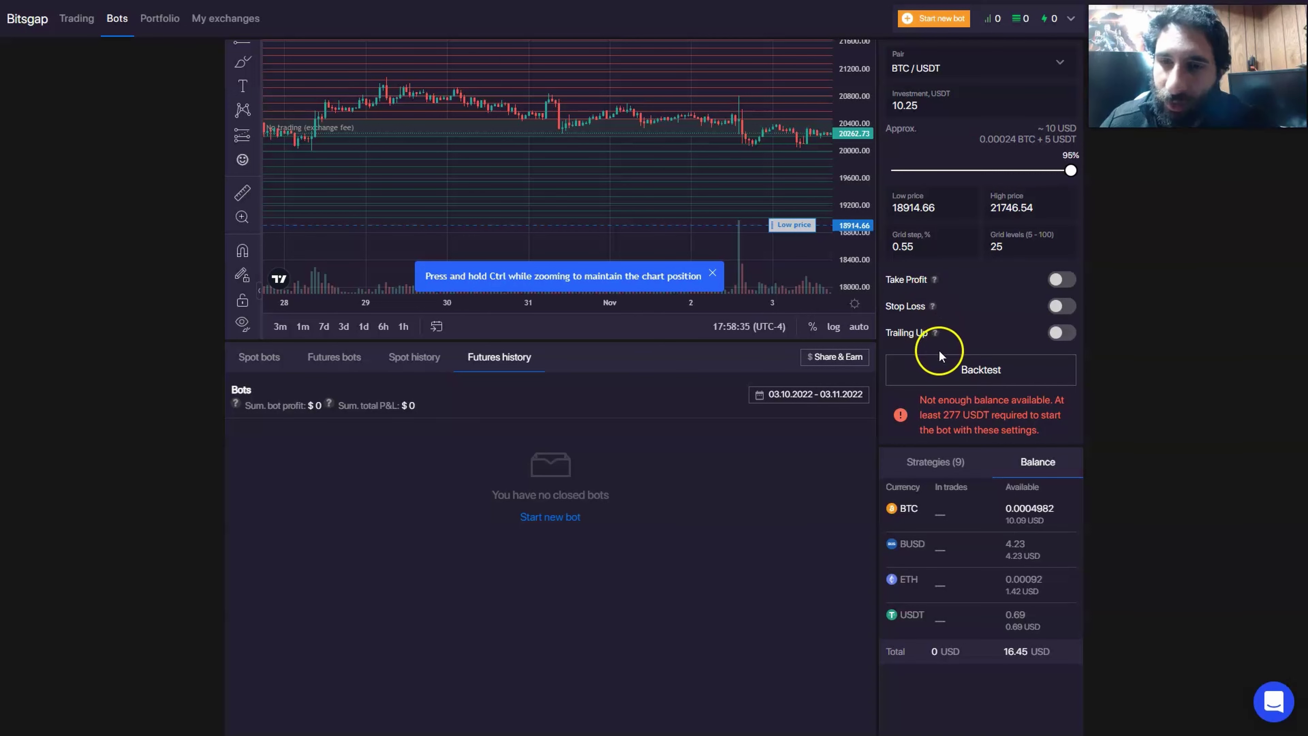
{"action": "scroll", "coordinate": [949, 415], "scroll_direction": "down", "scroll_amount": 2}
Step: Try starting a Combo bot and dismiss its API setup instructions
{"action": "scroll", "coordinate": [949, 424], "scroll_direction": "up", "scroll_amount": 4}
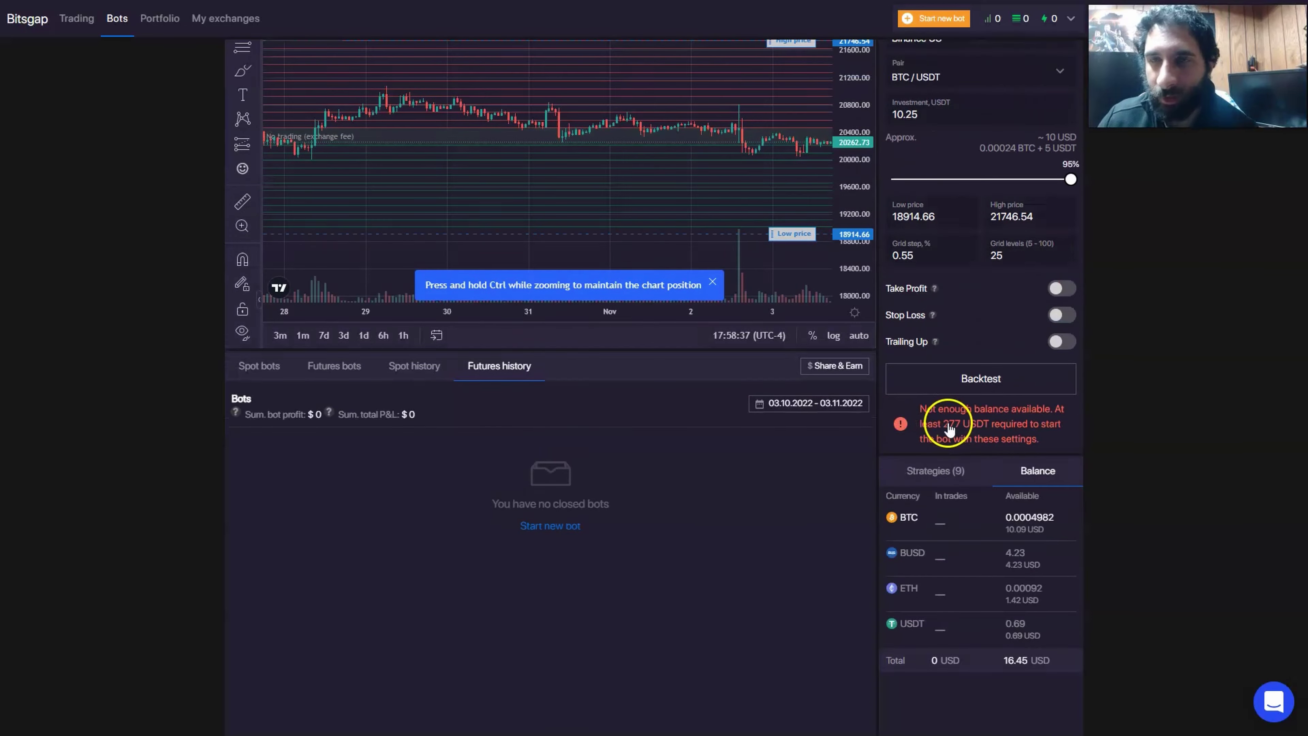
{"action": "left_click", "coordinate": [941, 19]}
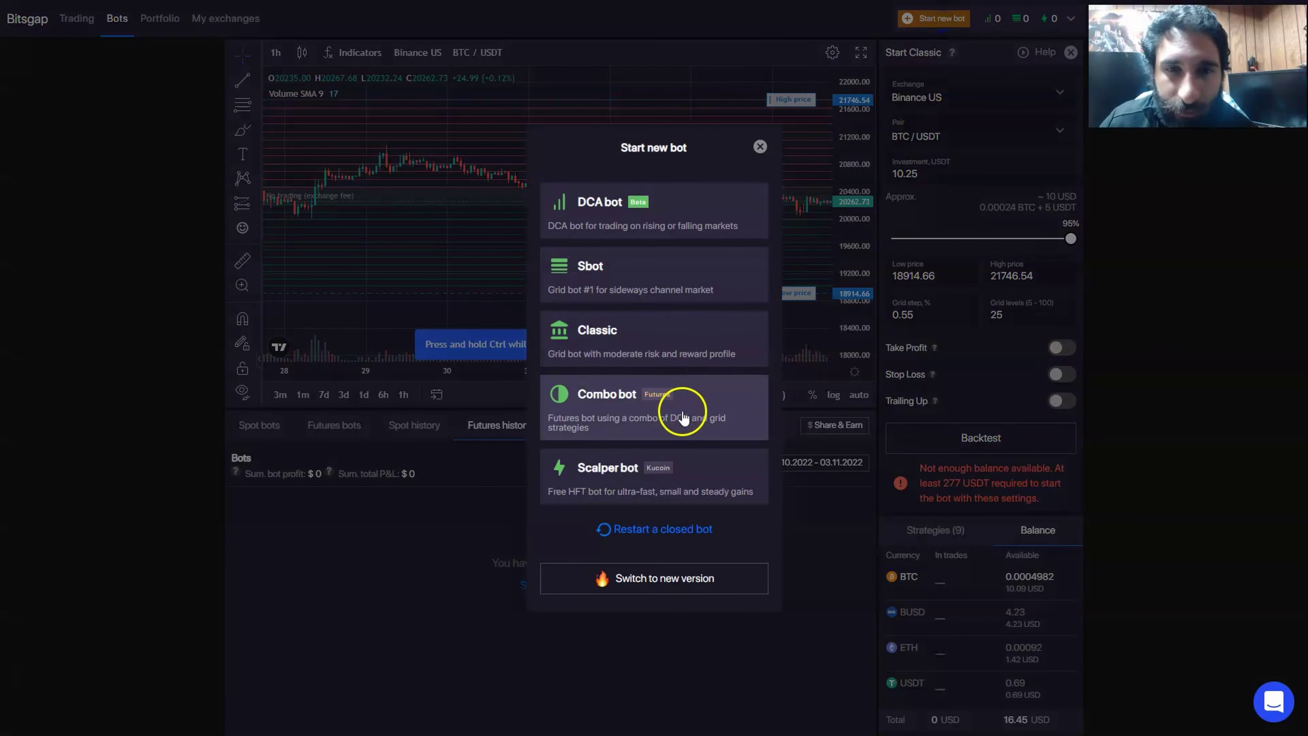
{"action": "left_click", "coordinate": [683, 414]}
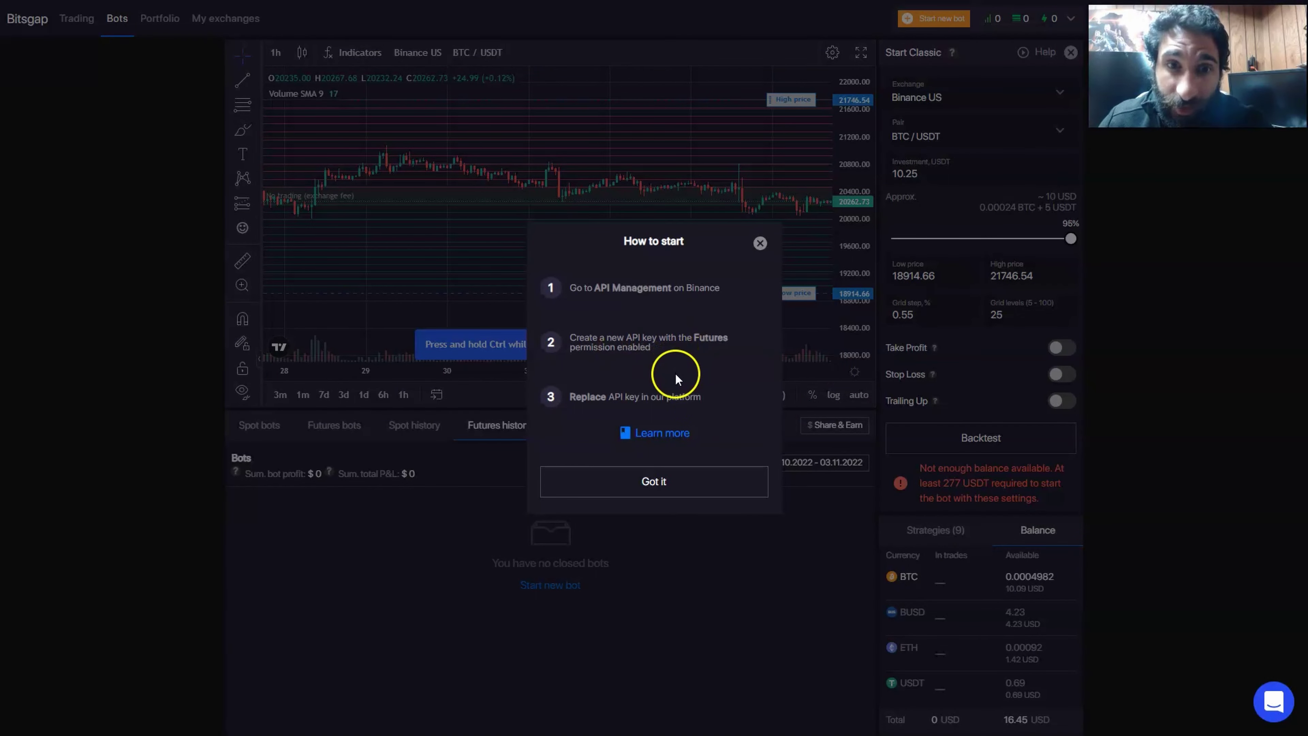
{"action": "left_click", "coordinate": [759, 243]}
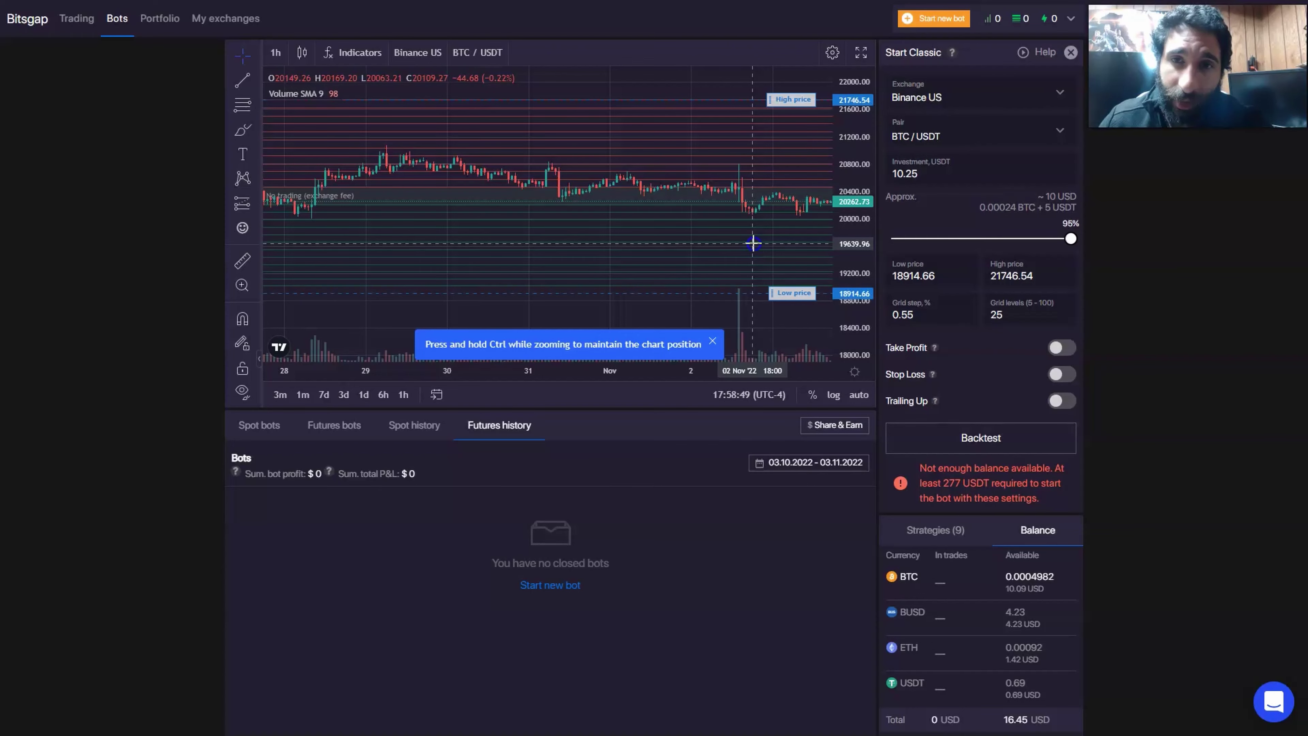
Step: Switch through the Spot history and Futures bots tabs to the empty Spot bots list
{"action": "left_click", "coordinate": [417, 430]}
{"action": "left_click", "coordinate": [486, 427]}
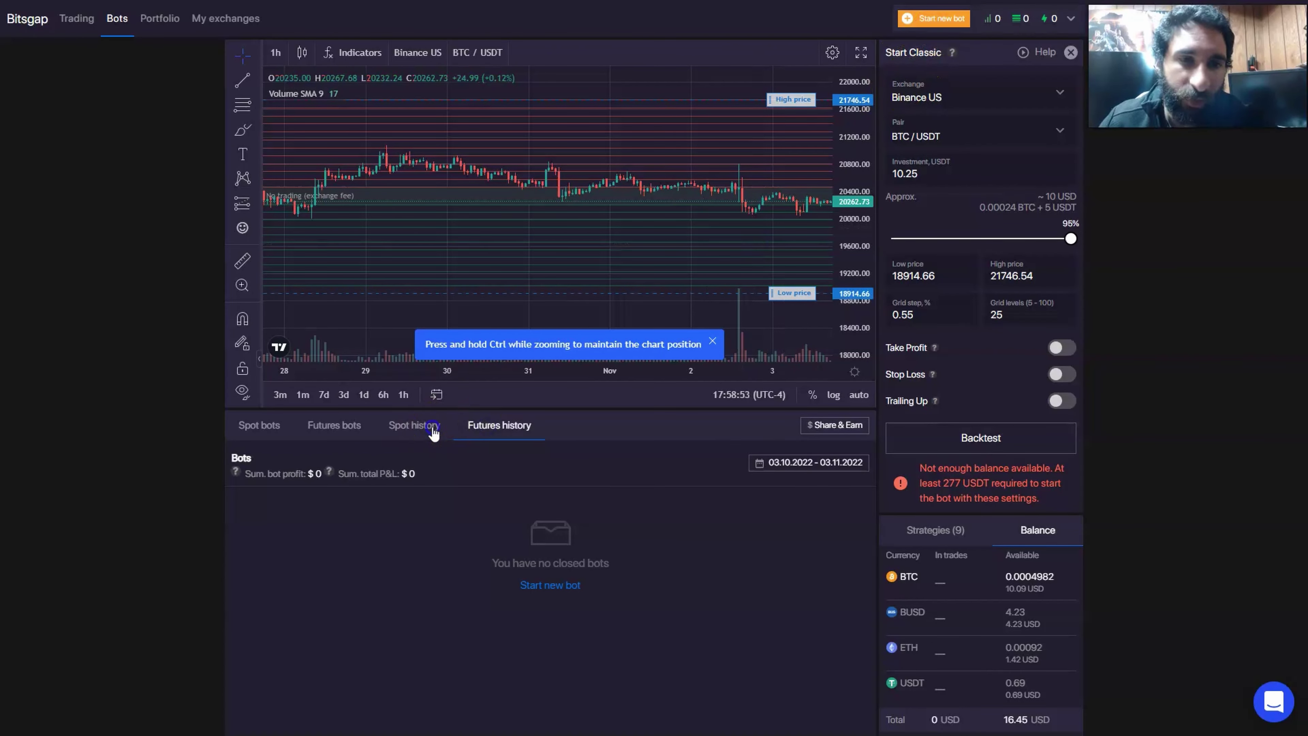
{"action": "left_click", "coordinate": [415, 427]}
{"action": "left_click", "coordinate": [334, 427]}
{"action": "left_click", "coordinate": [260, 428]}
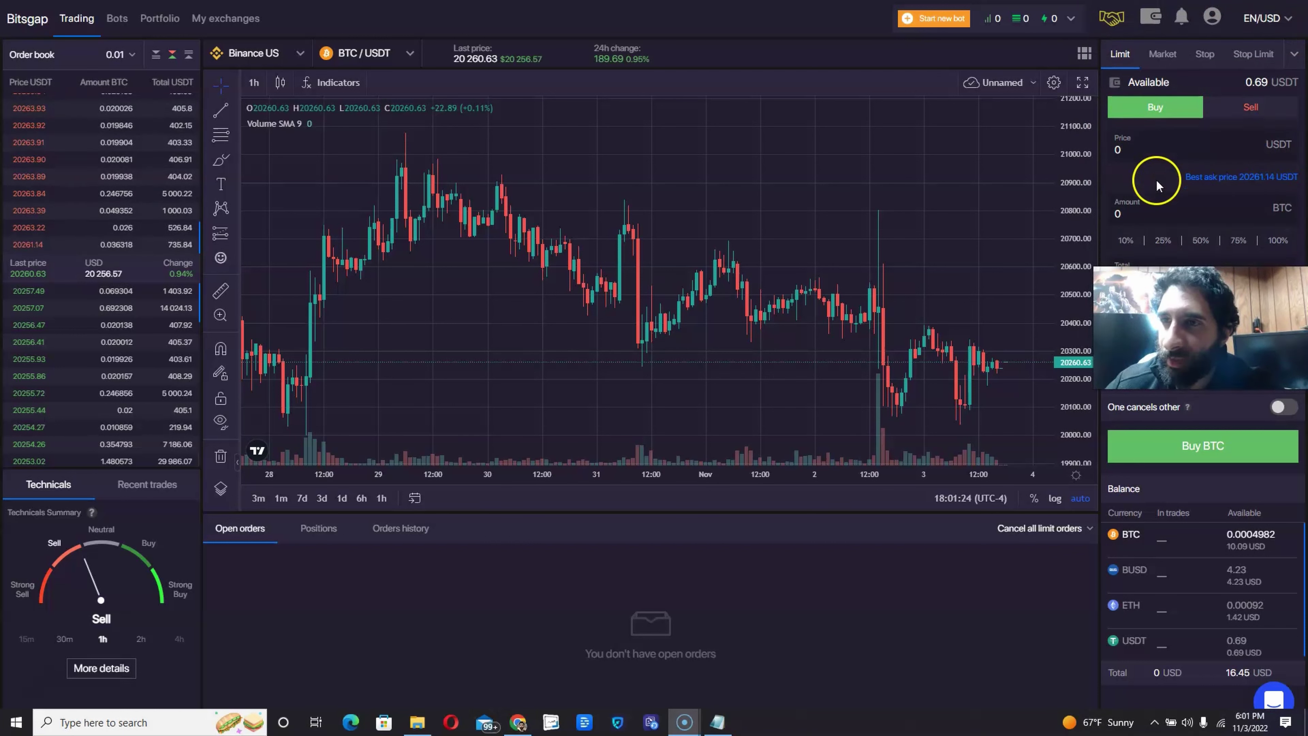
Step: Cycle the order form through Market, Stop and Stop Limit back to Limit, then show Recent trades
{"action": "left_click", "coordinate": [1171, 62]}
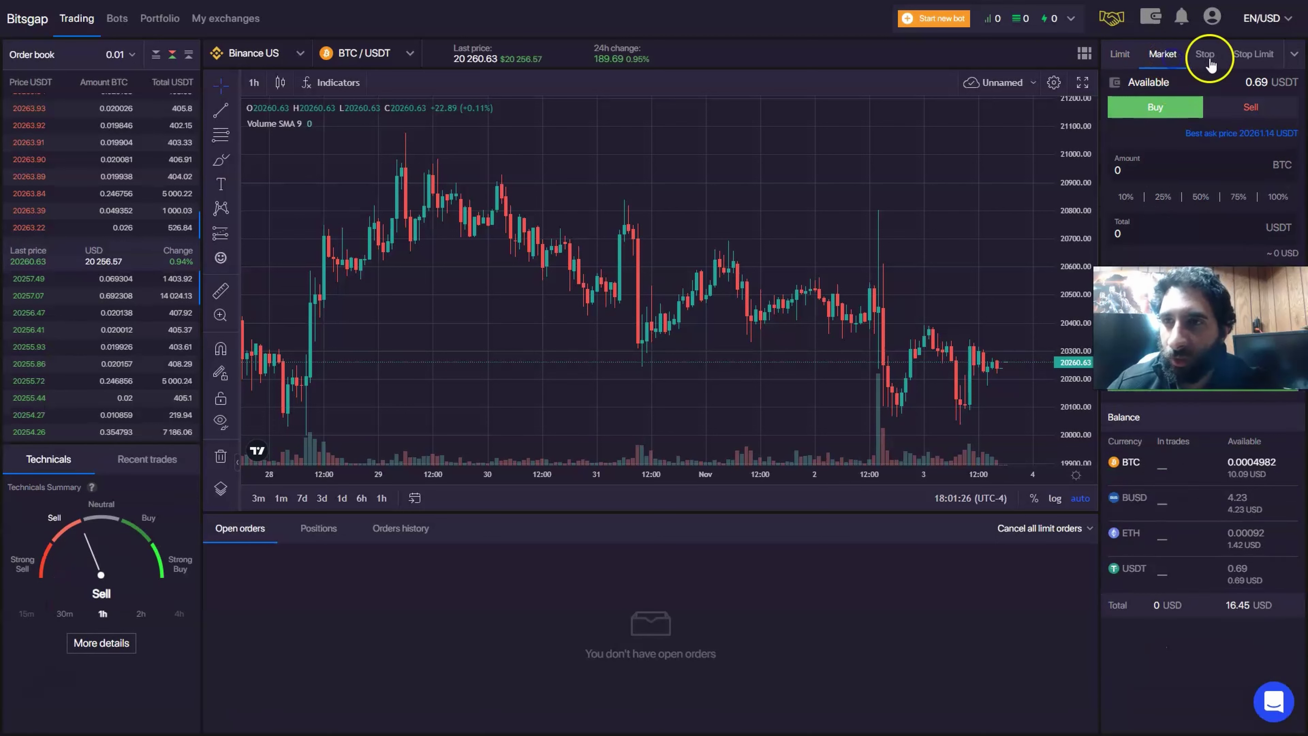
{"action": "left_click", "coordinate": [1206, 57]}
{"action": "left_click", "coordinate": [1245, 60]}
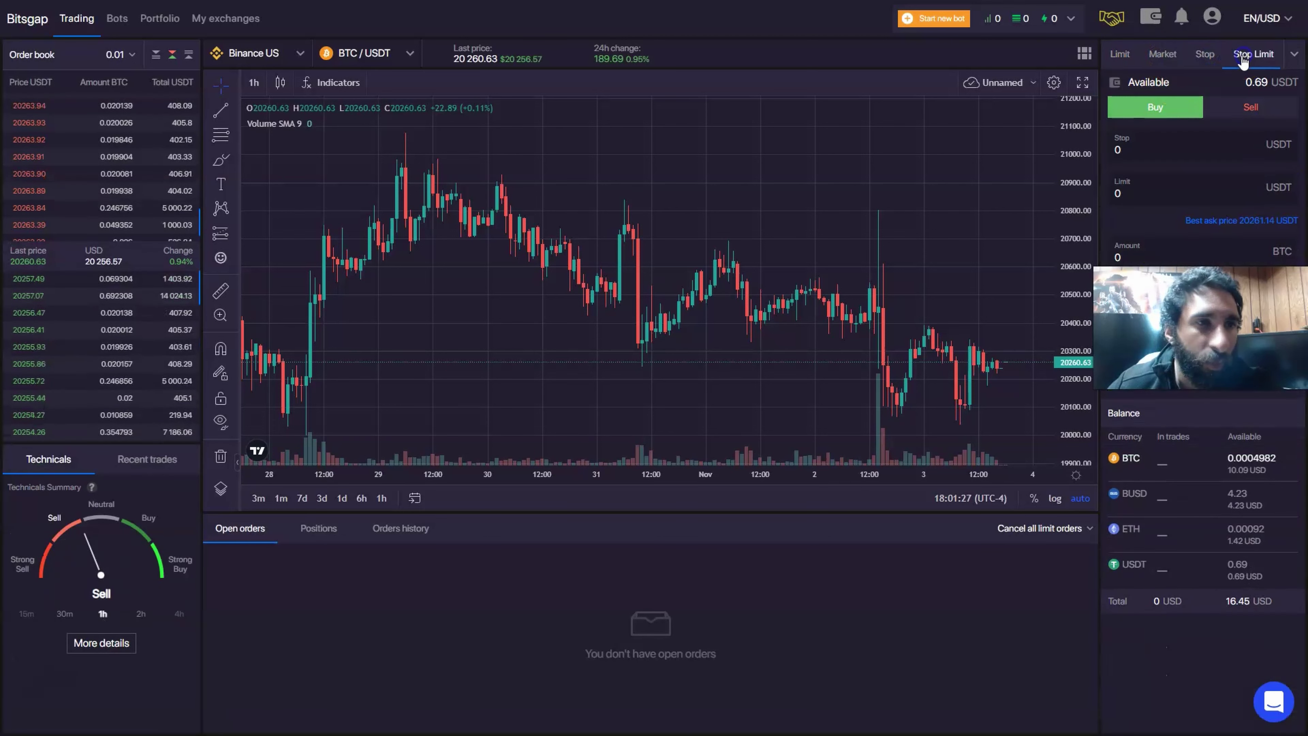
{"action": "left_click", "coordinate": [1122, 54]}
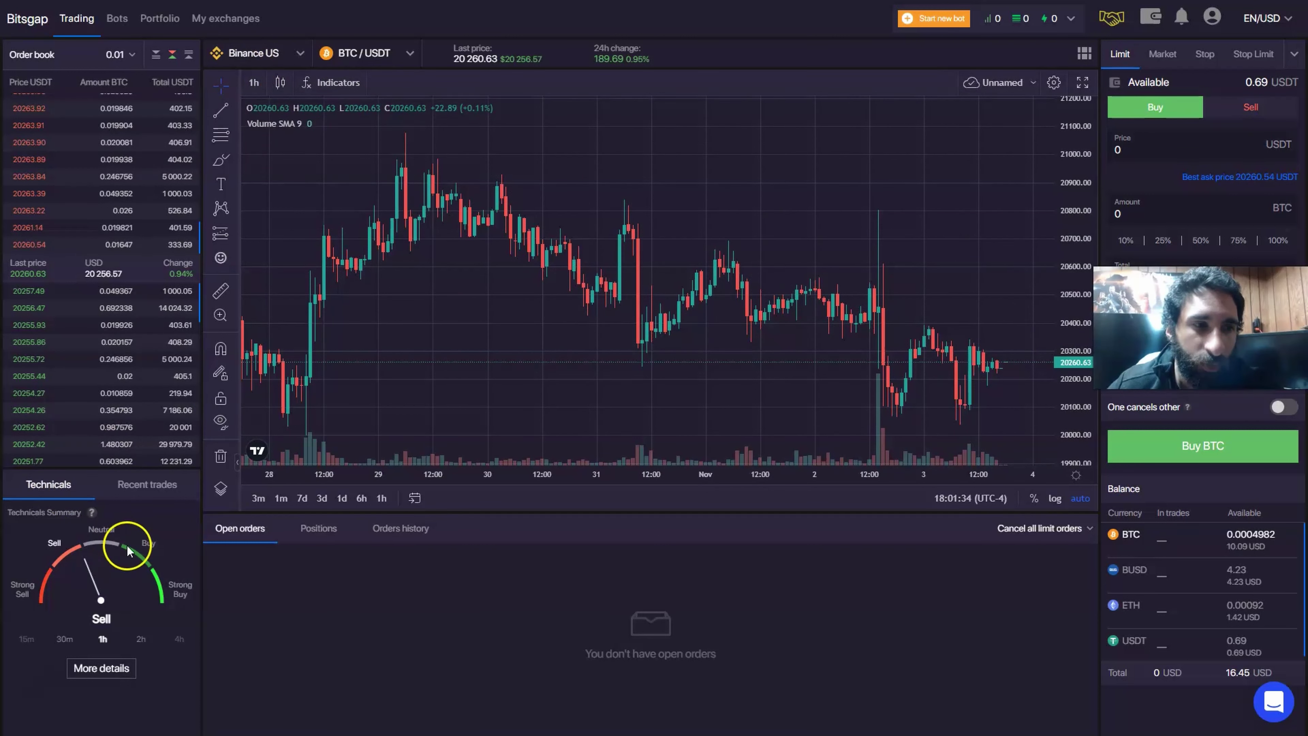
{"action": "left_click", "coordinate": [144, 489]}
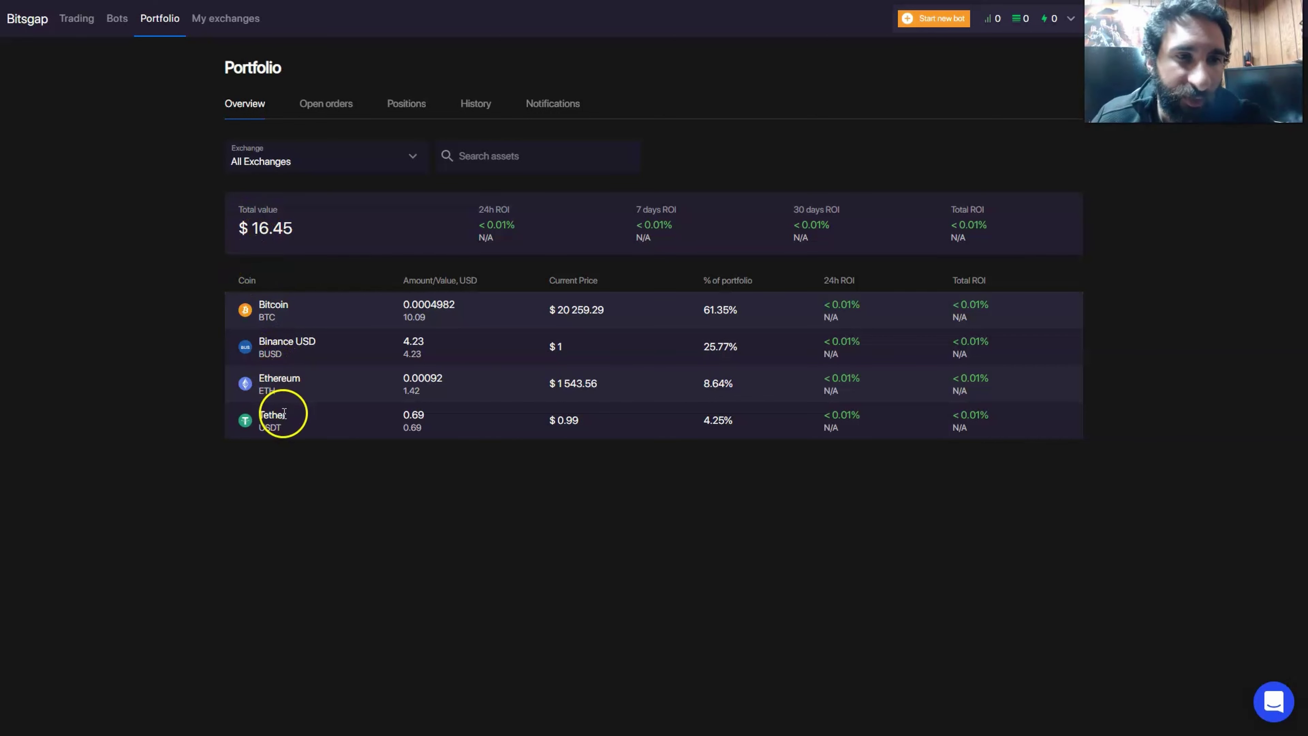
Step: Browse the Portfolio tabs, check the Binance US balance total, and open Refer a friend
{"action": "left_click", "coordinate": [323, 109]}
{"action": "left_click", "coordinate": [409, 109]}
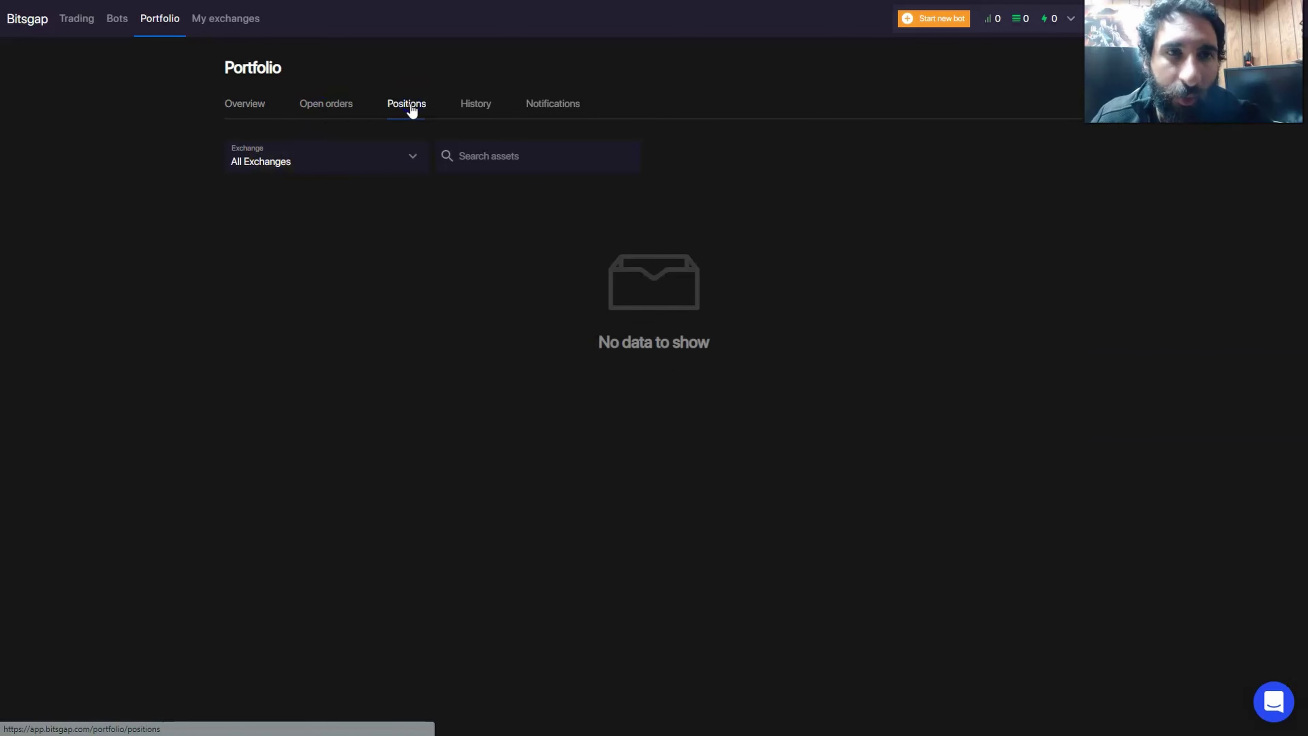
{"action": "left_click", "coordinate": [492, 108]}
{"action": "left_click", "coordinate": [548, 107]}
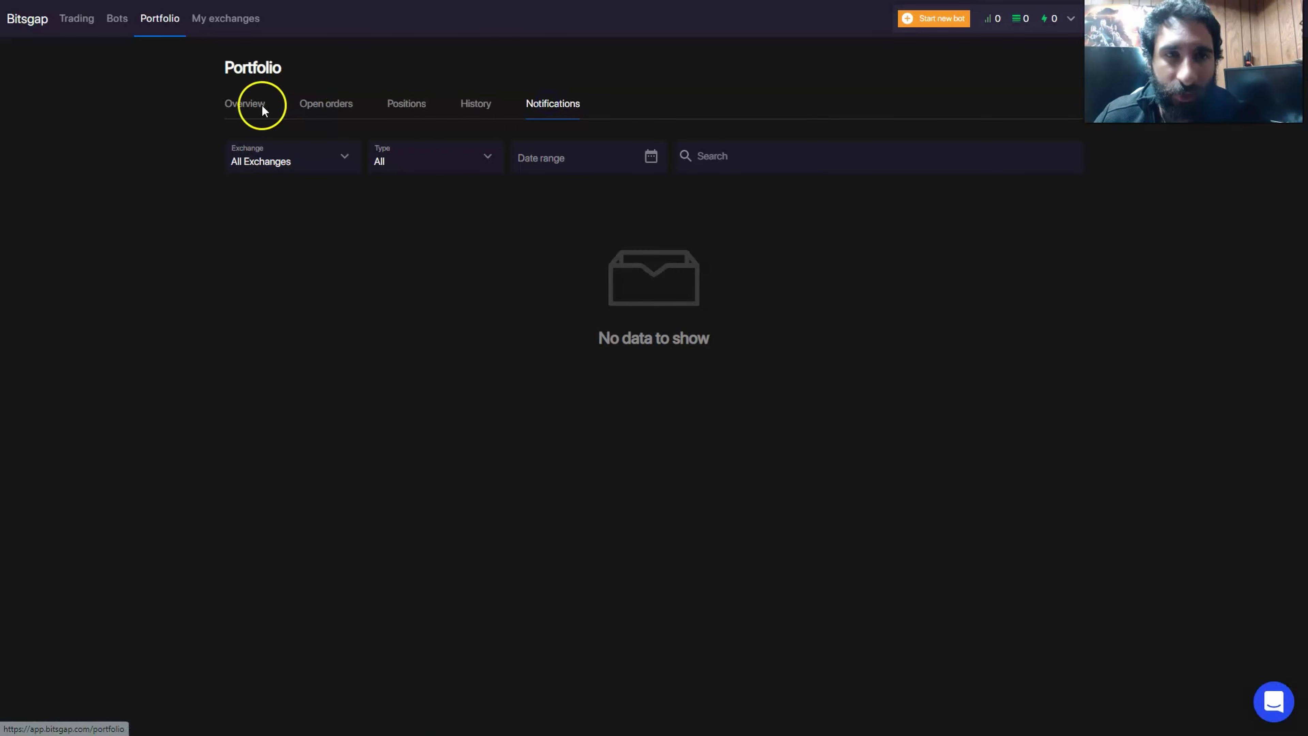
{"action": "left_click", "coordinate": [262, 109]}
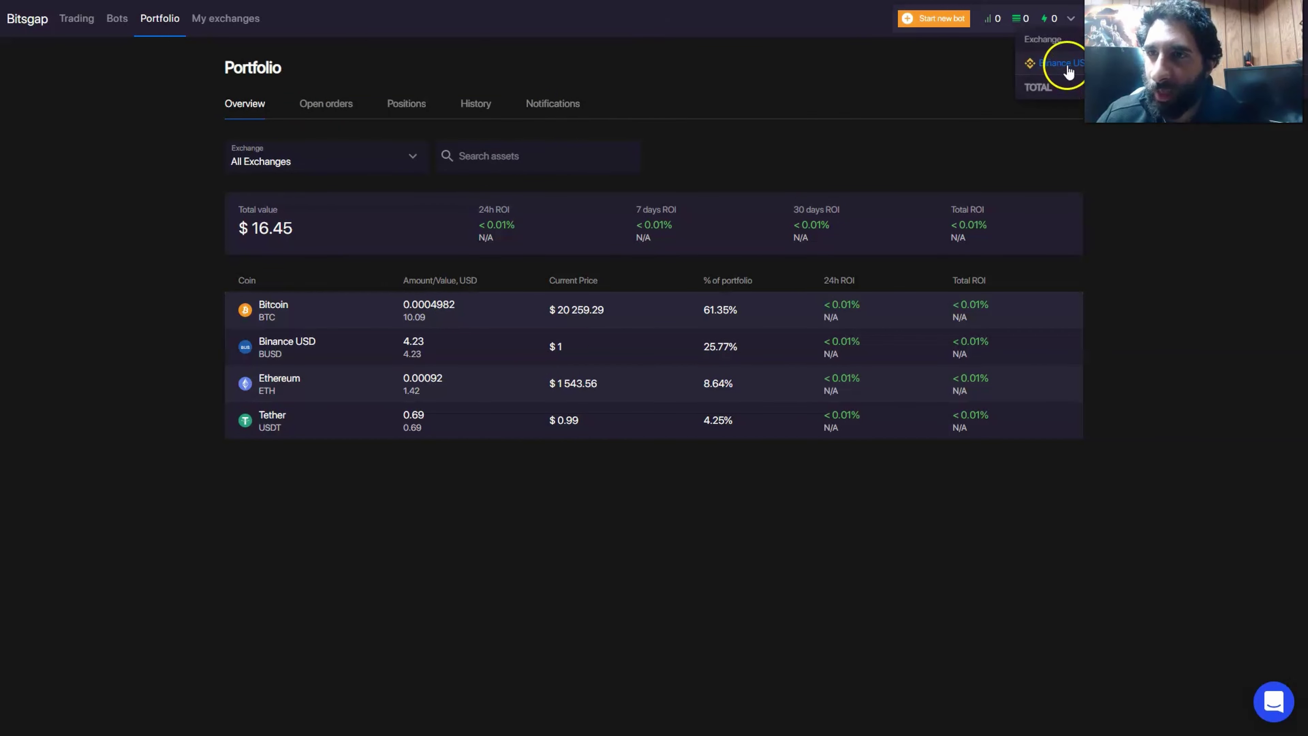
{"action": "left_click", "coordinate": [1143, 70]}
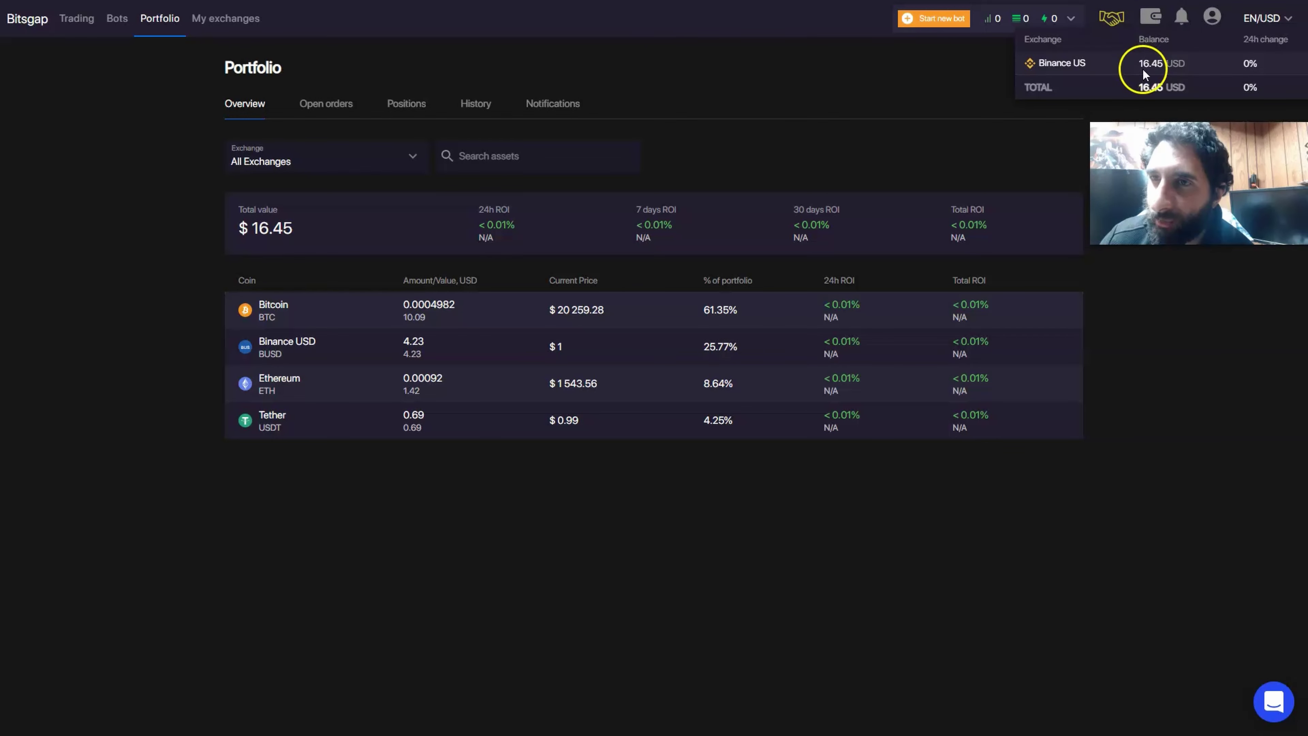
{"action": "left_click", "coordinate": [1111, 19]}
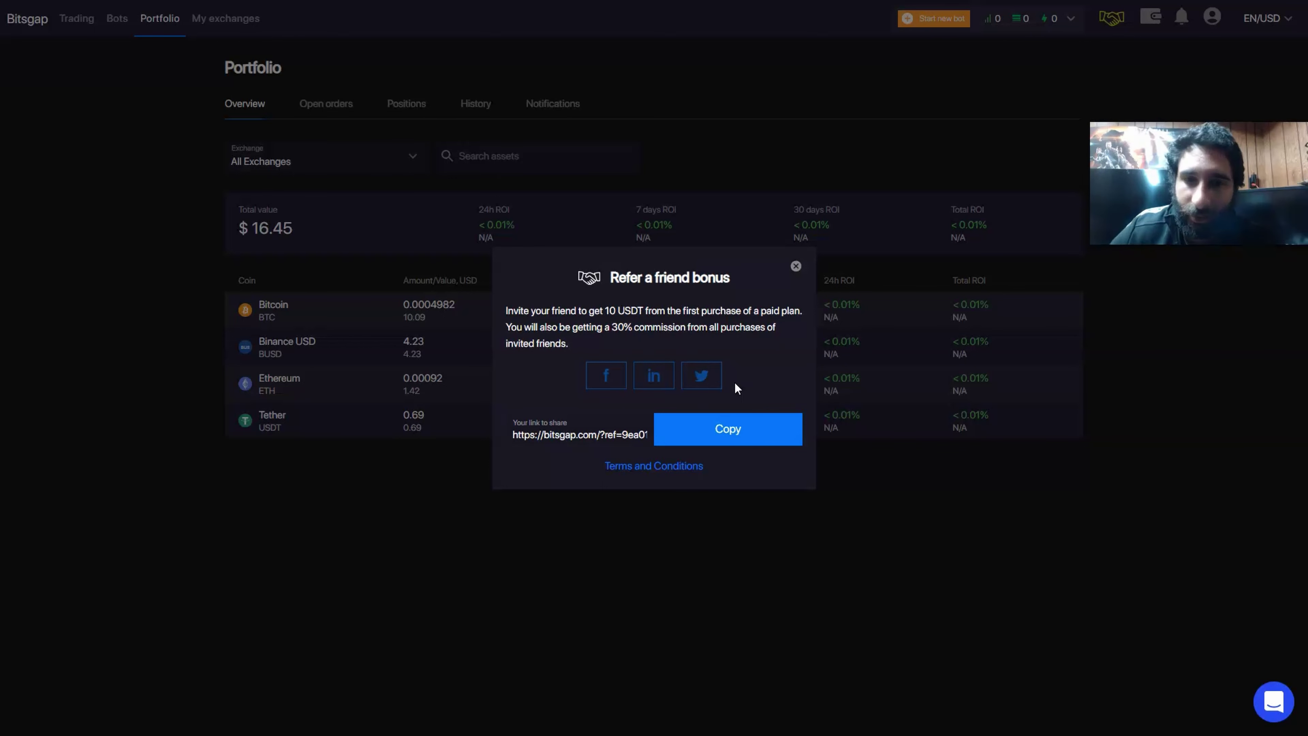
{"action": "left_click", "coordinate": [796, 266]}
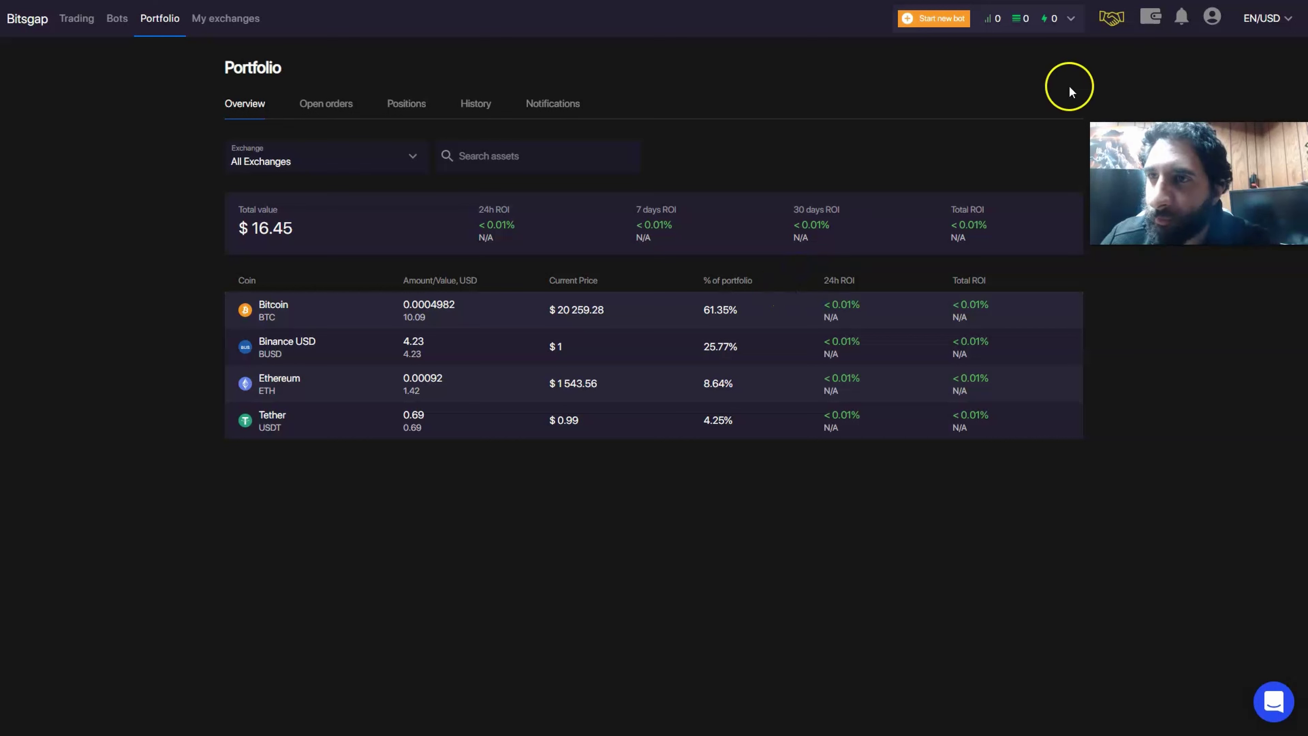
{"action": "left_click", "coordinate": [1207, 17]}
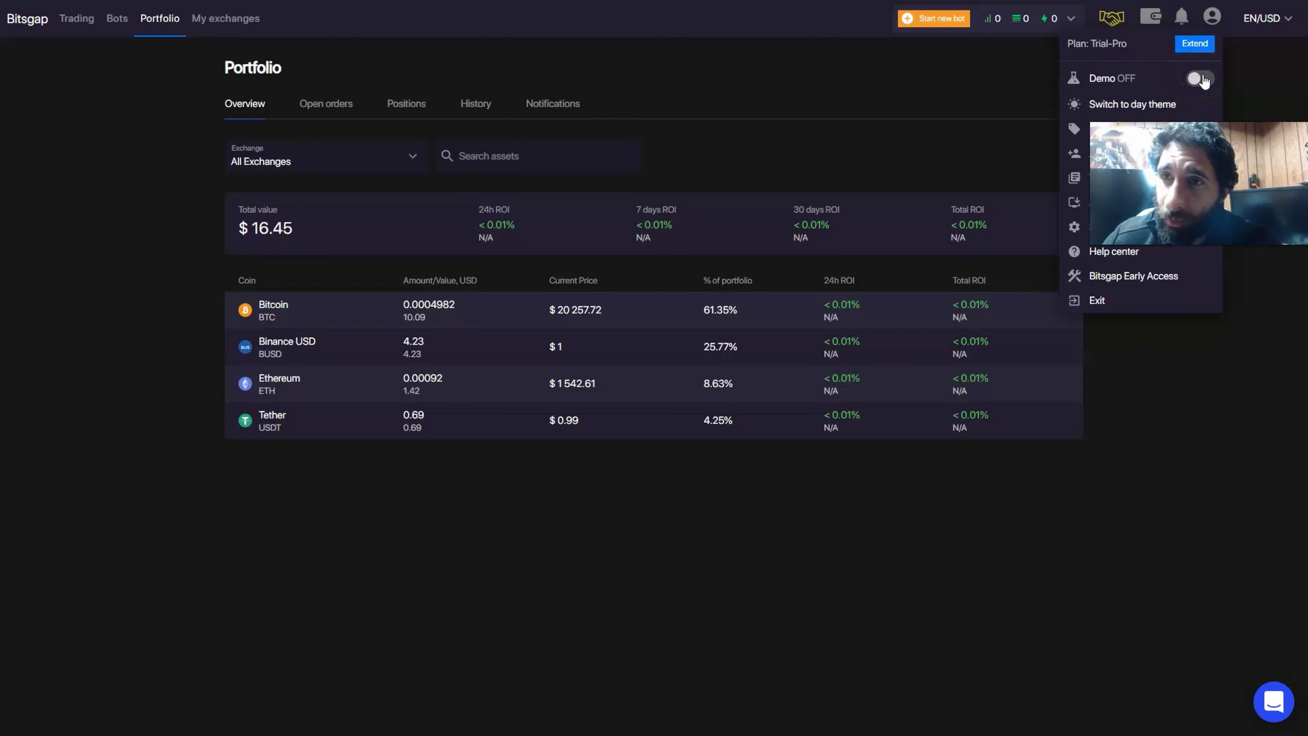
Step: Turn Demo mode on, confirm it in the account menu, and go to Bots
{"action": "left_click", "coordinate": [1199, 78]}
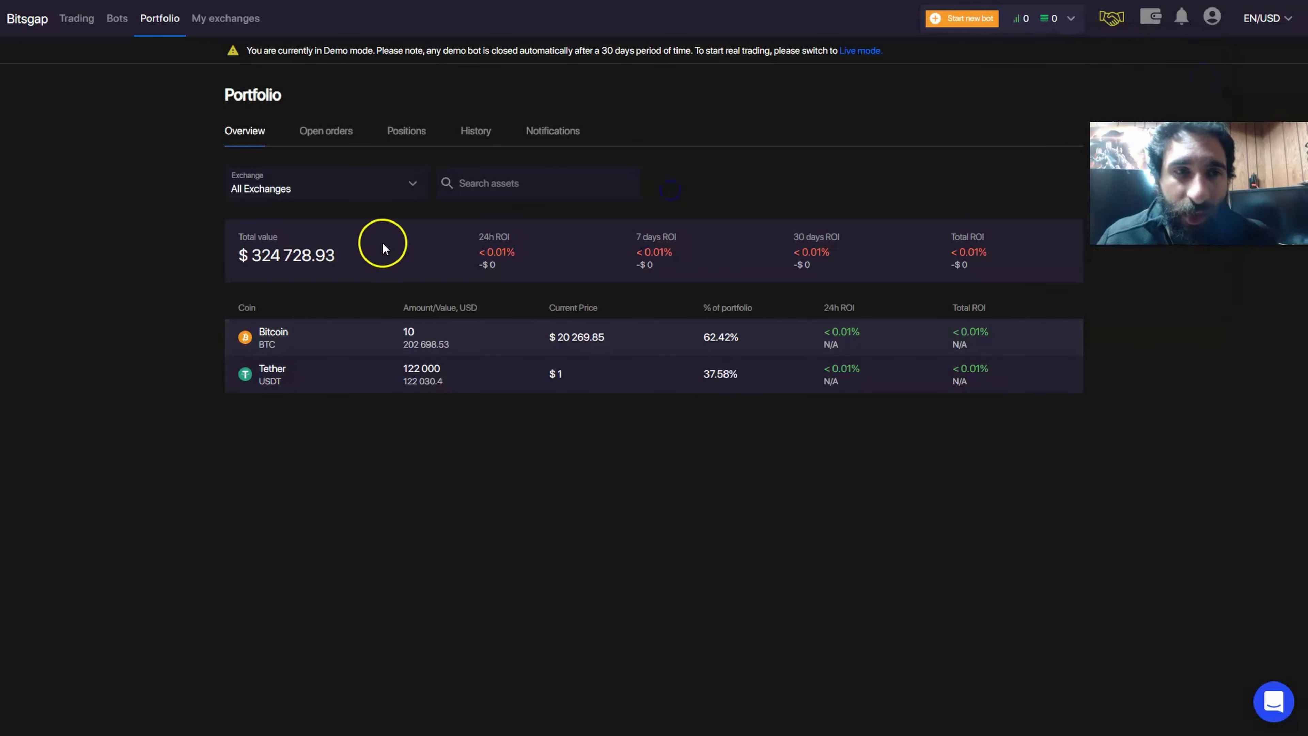
{"action": "left_click", "coordinate": [1211, 17]}
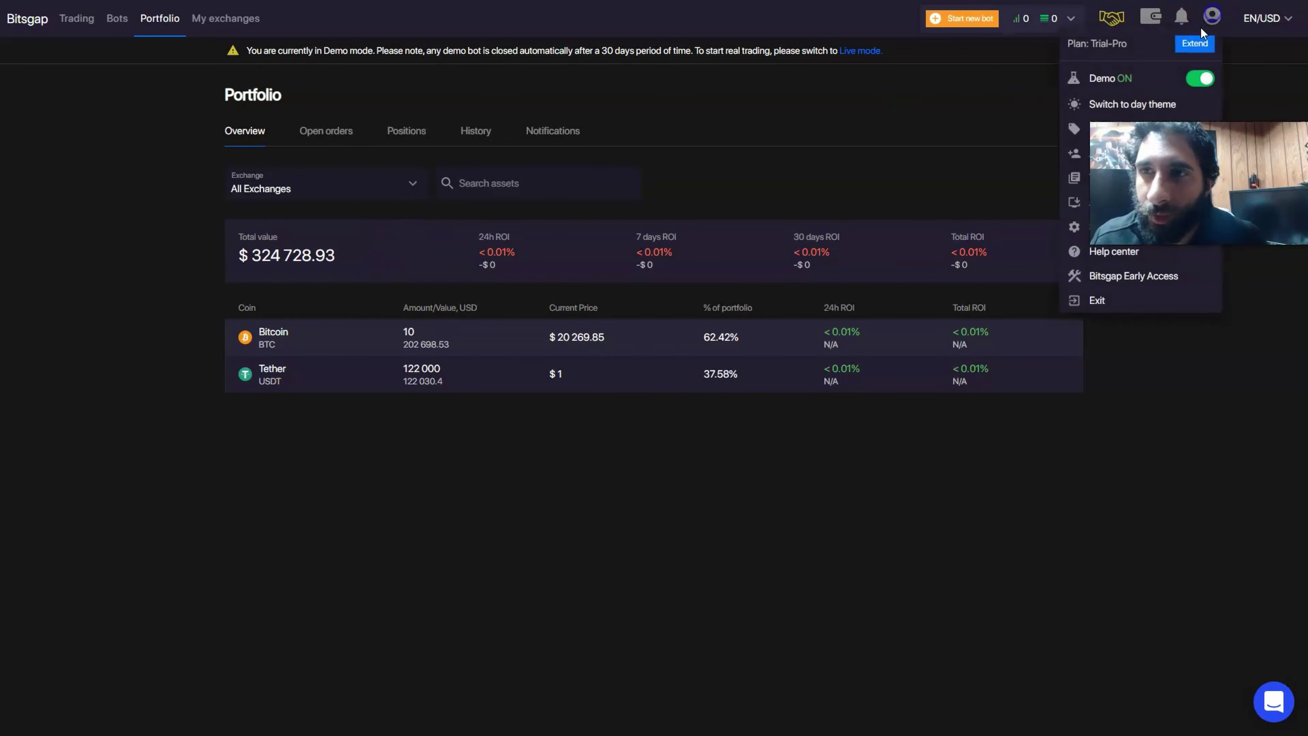
{"action": "left_click", "coordinate": [854, 134]}
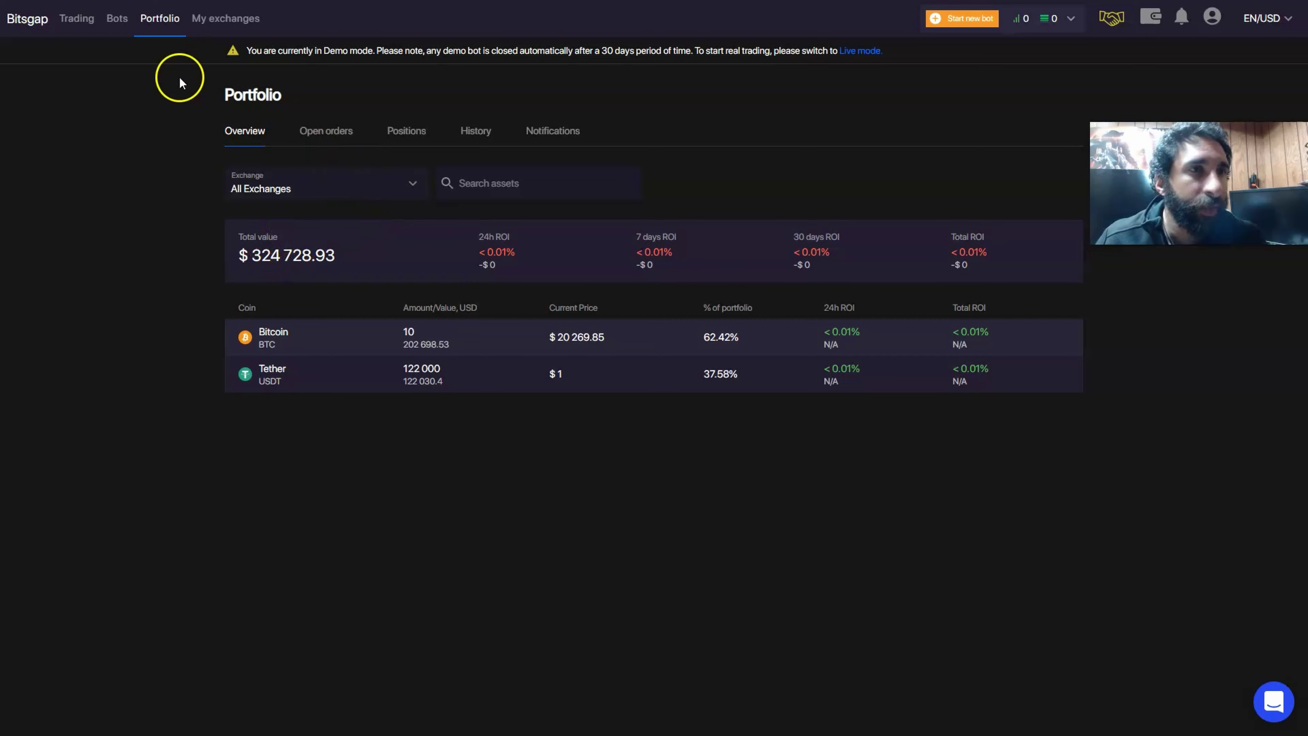
{"action": "left_click", "coordinate": [116, 20]}
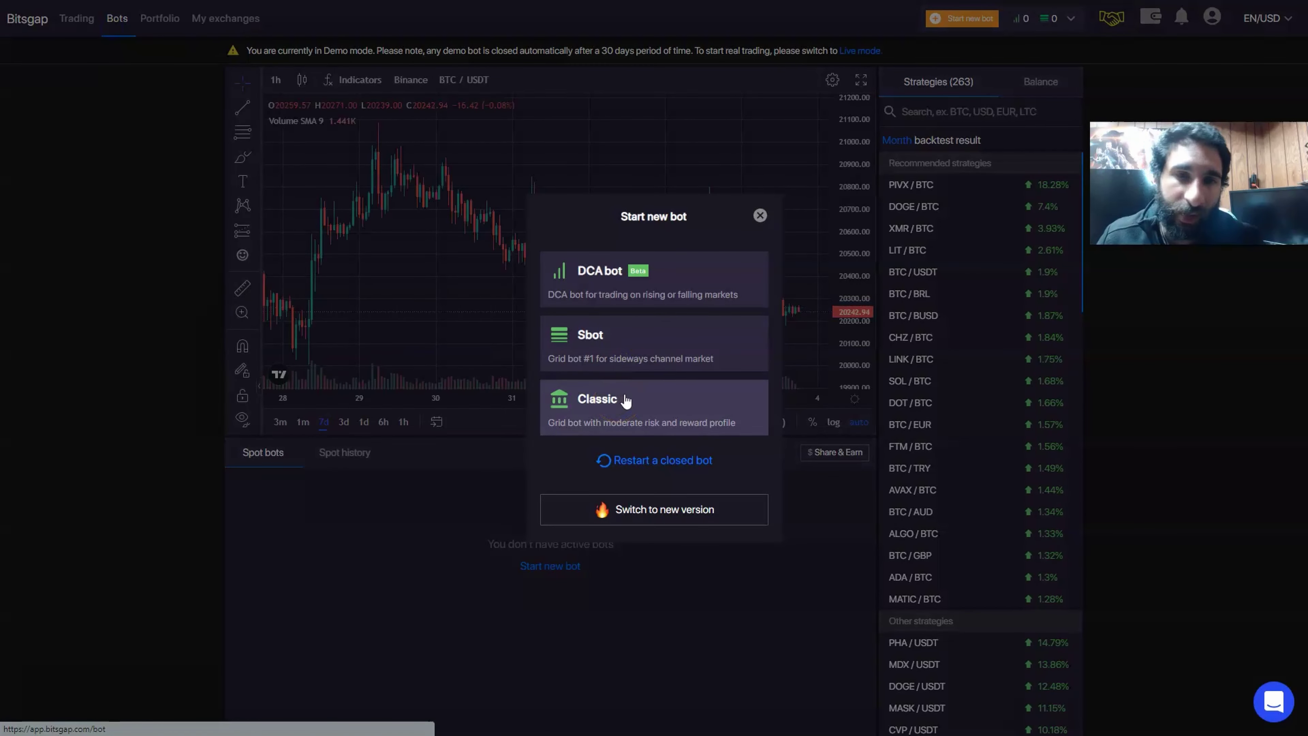
Step: Start a Classic grid bot setup and keep Binance as the exchange
{"action": "left_click", "coordinate": [641, 326]}
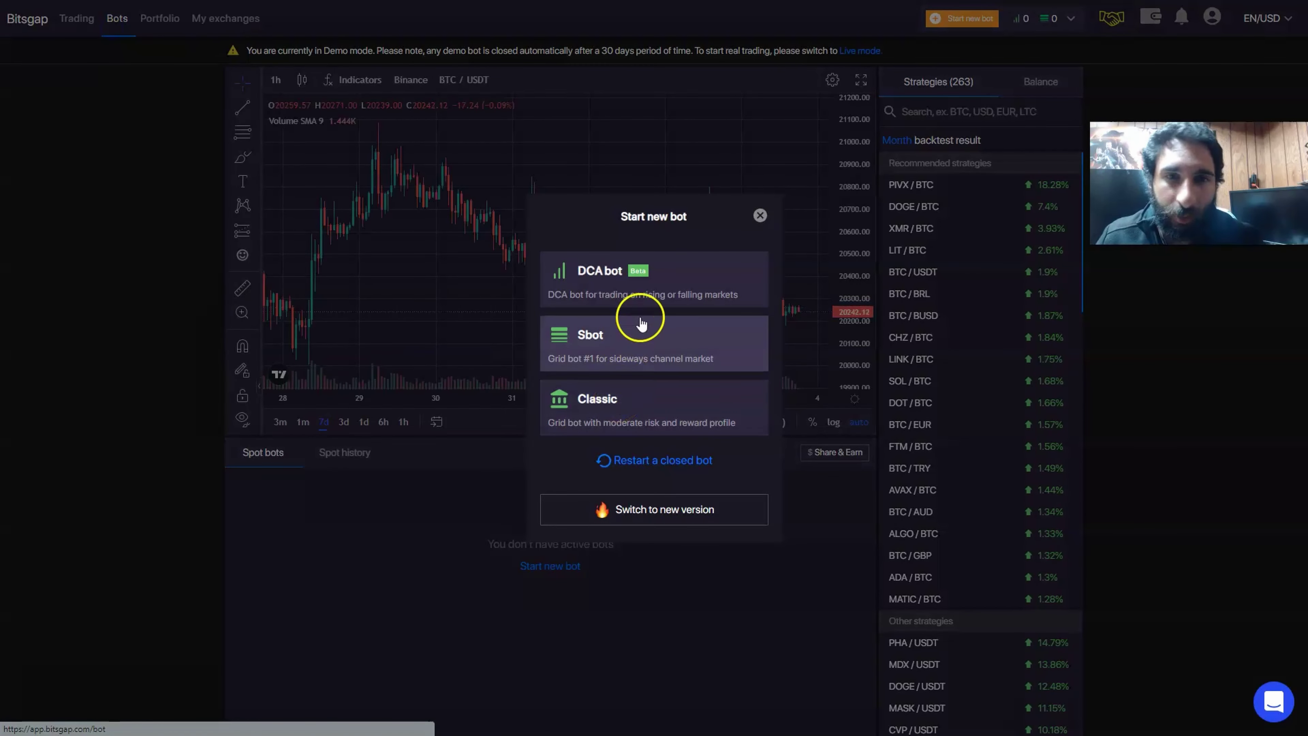
{"action": "left_click", "coordinate": [628, 407]}
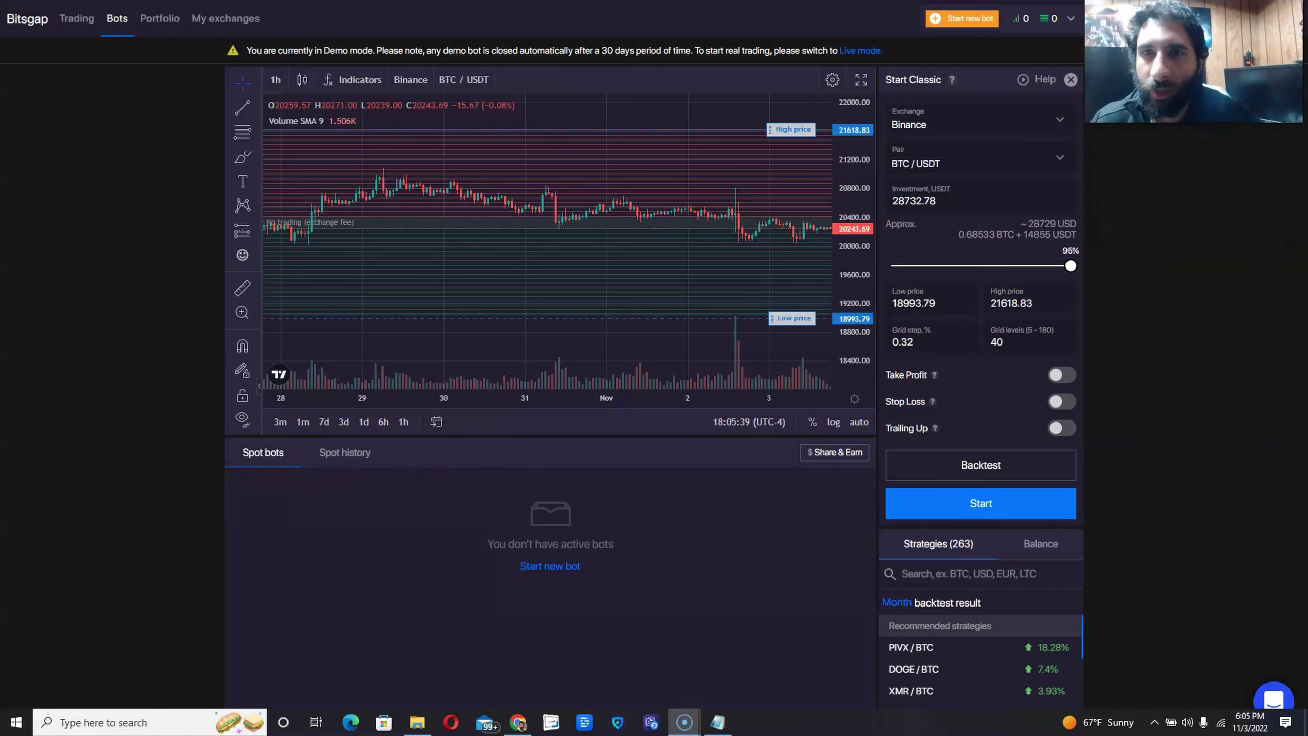
{"action": "left_click", "coordinate": [985, 124]}
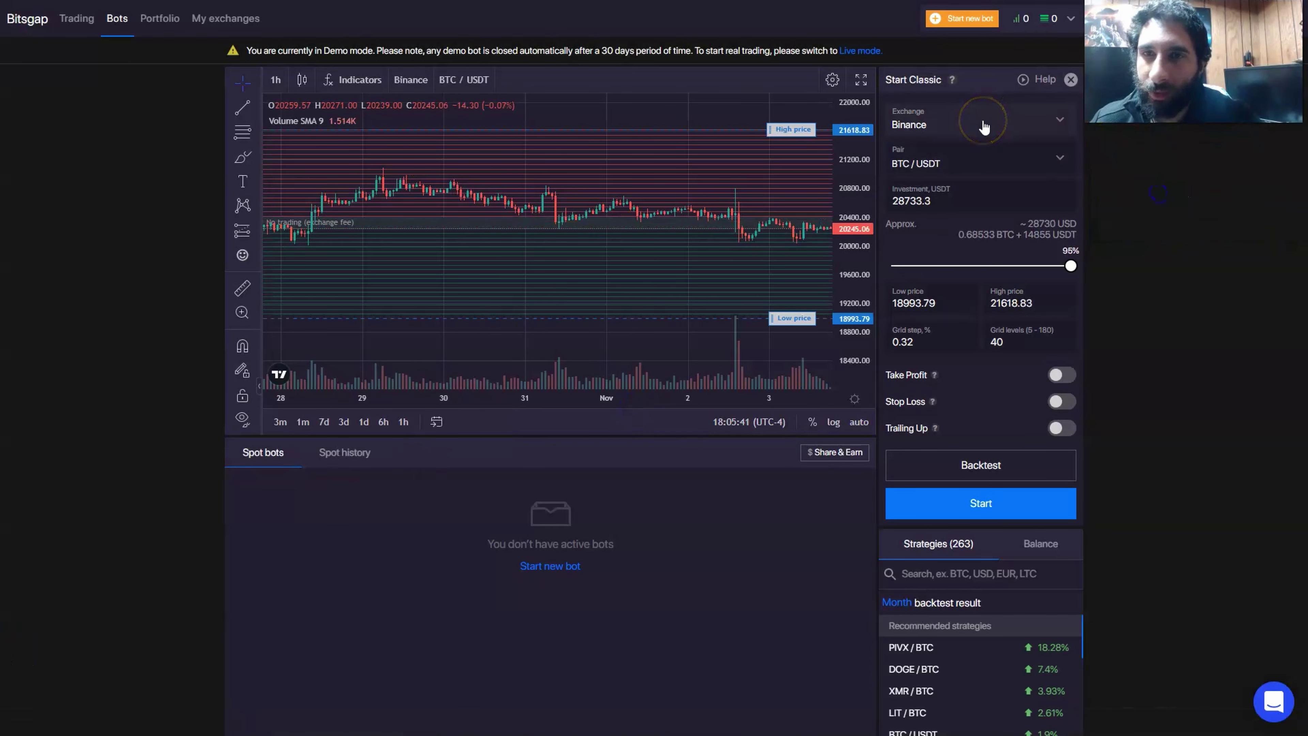
{"action": "left_click", "coordinate": [985, 125]}
{"action": "left_click", "coordinate": [1142, 227]}
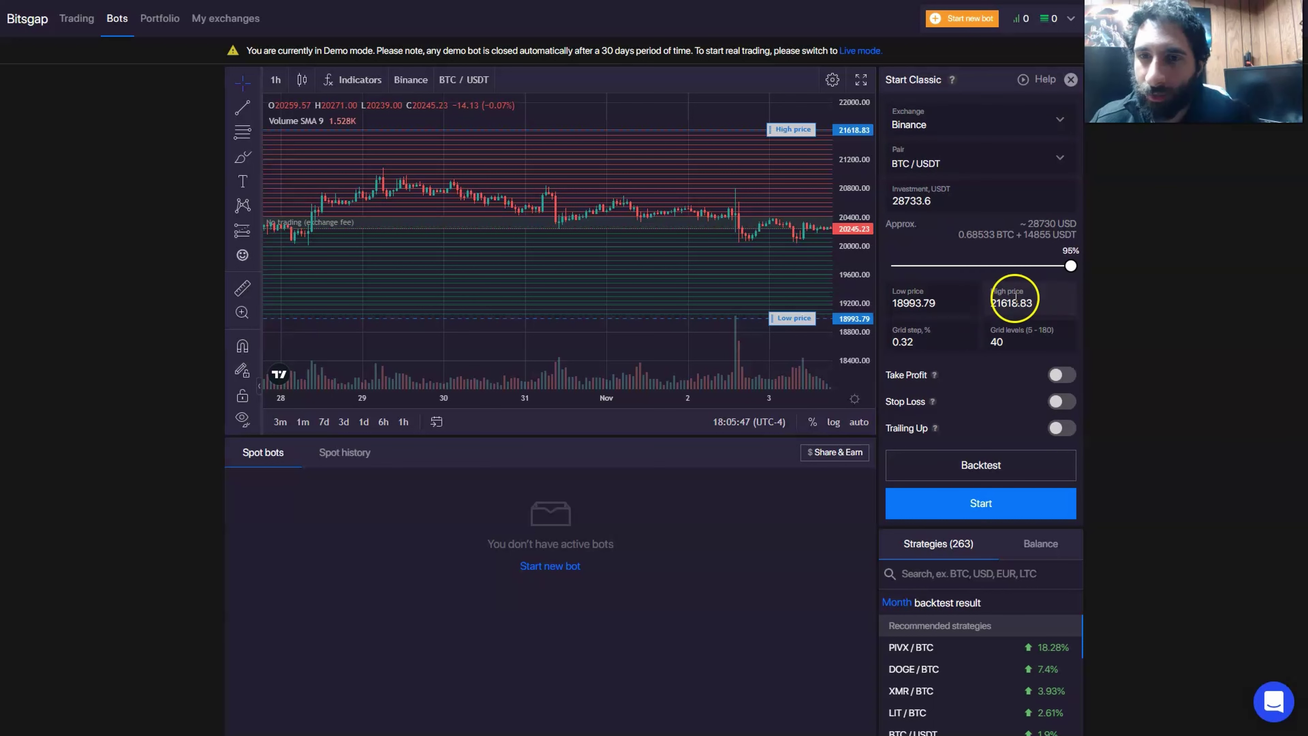
Step: Leave Take Profit and Stop Loss off, then preview and confirm the 40-level BTC/USDT bot
{"action": "left_click", "coordinate": [1064, 376]}
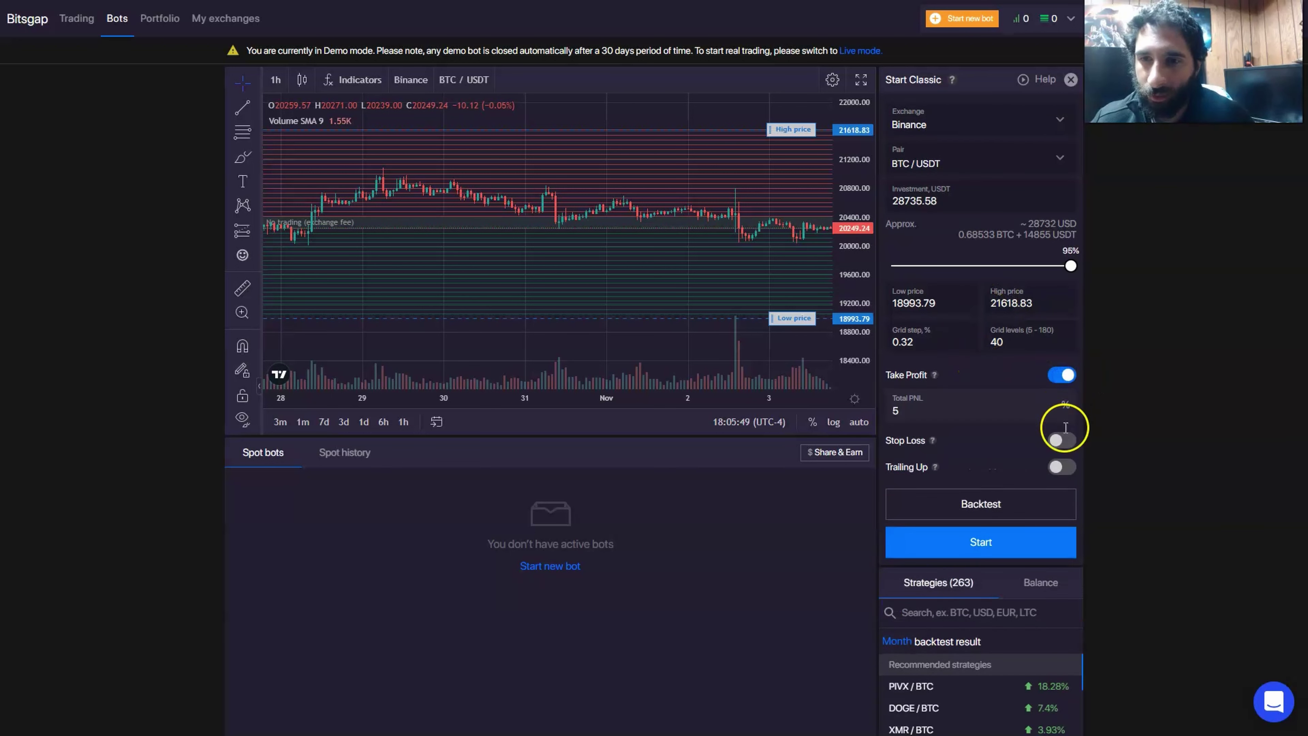
{"action": "left_click", "coordinate": [1051, 440]}
{"action": "left_click", "coordinate": [1054, 440]}
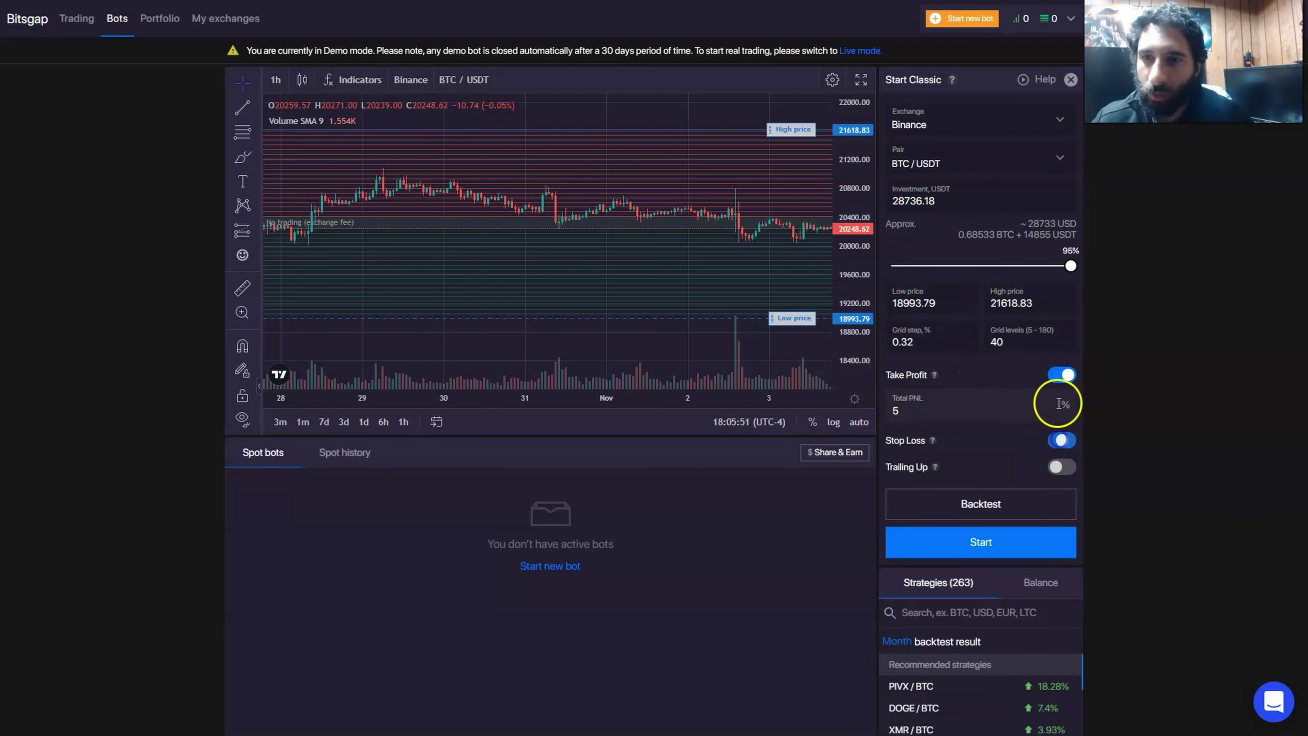
{"action": "left_click", "coordinate": [1061, 374]}
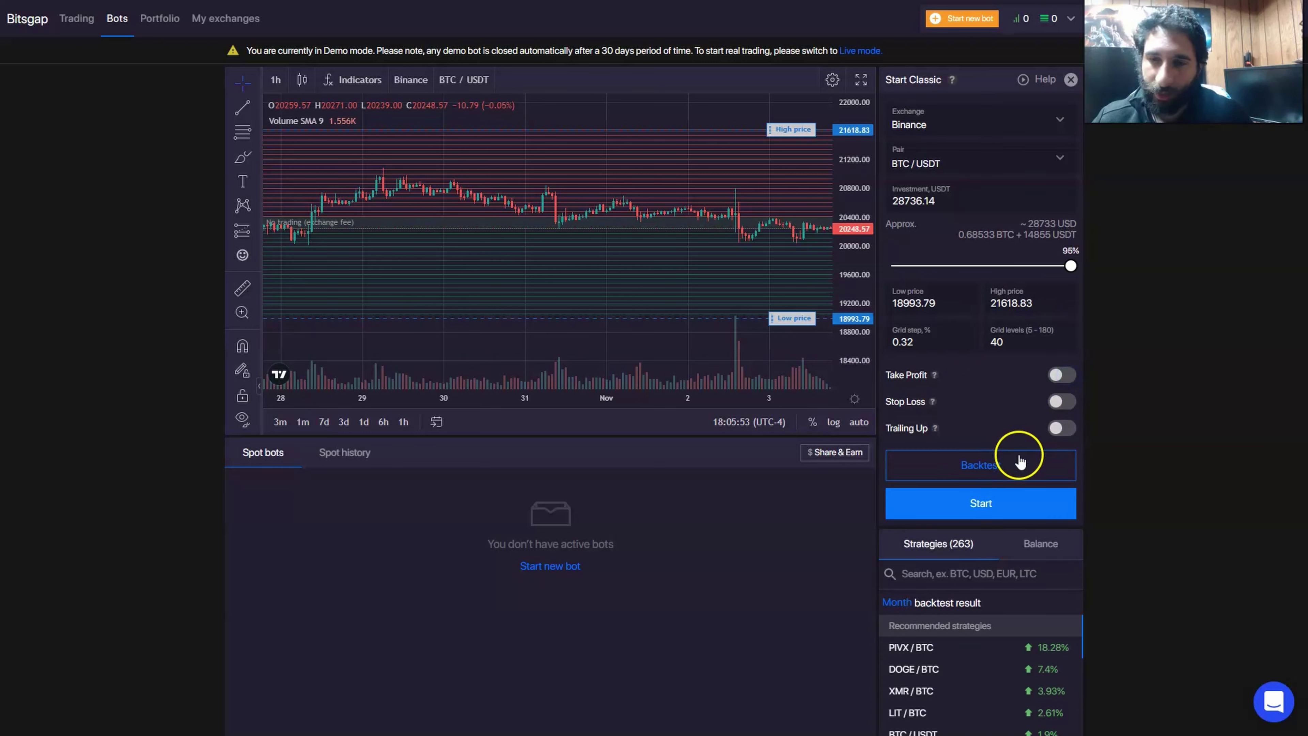
{"action": "left_click", "coordinate": [1013, 503]}
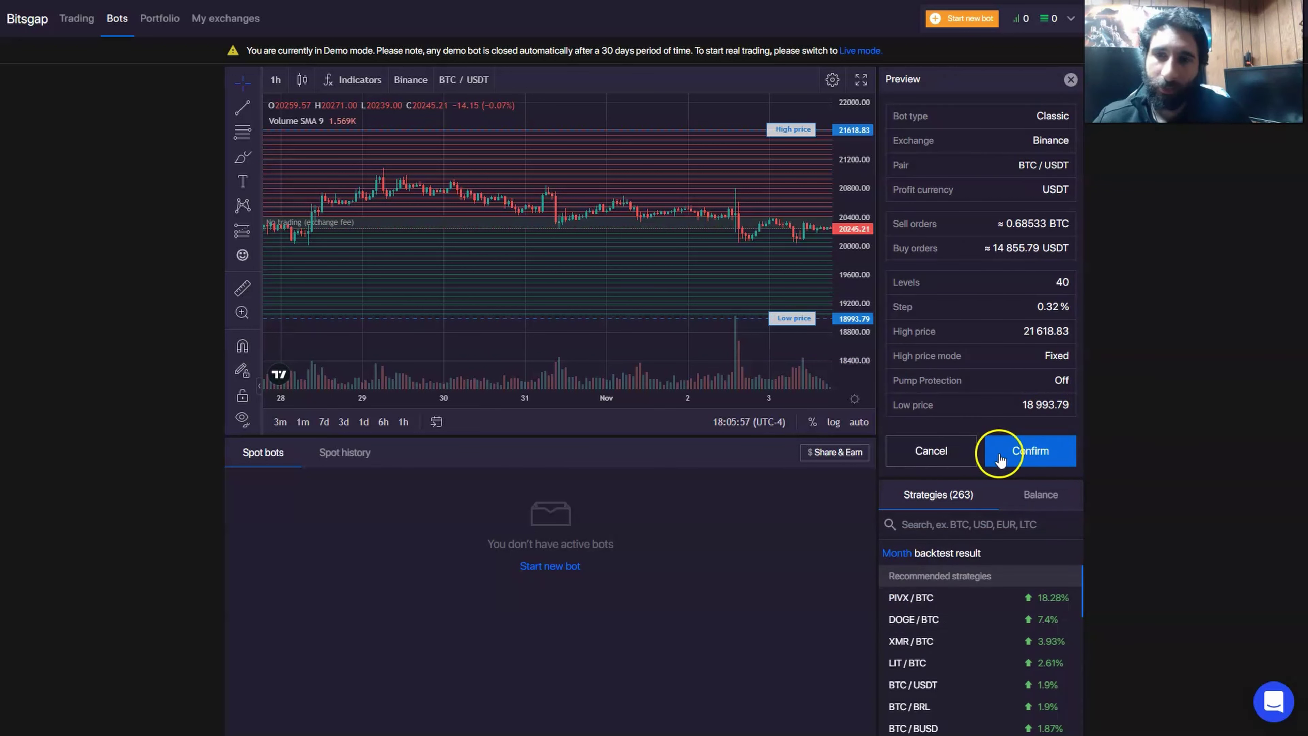
{"action": "left_click", "coordinate": [1016, 452]}
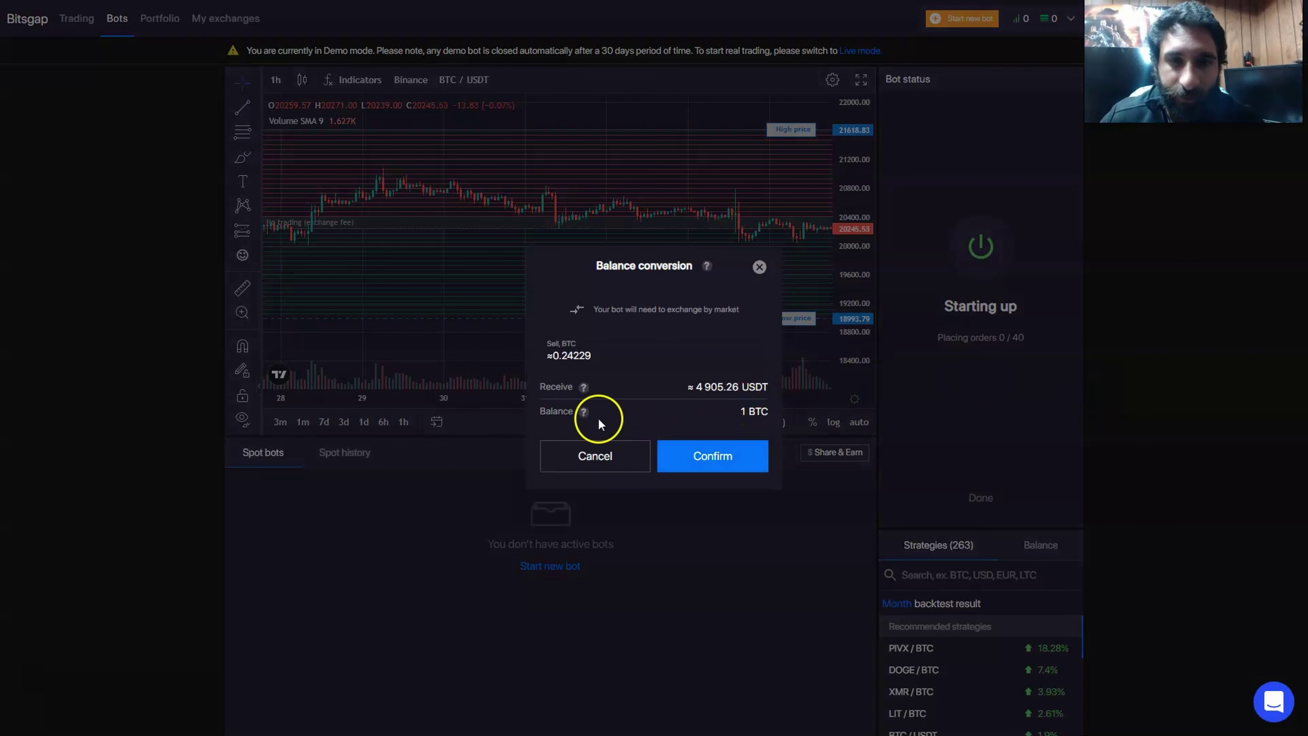
Step: Confirm the balance conversion selling about 0.24229 BTC so the BTC/USDT bot becomes active
{"action": "left_click", "coordinate": [722, 457]}
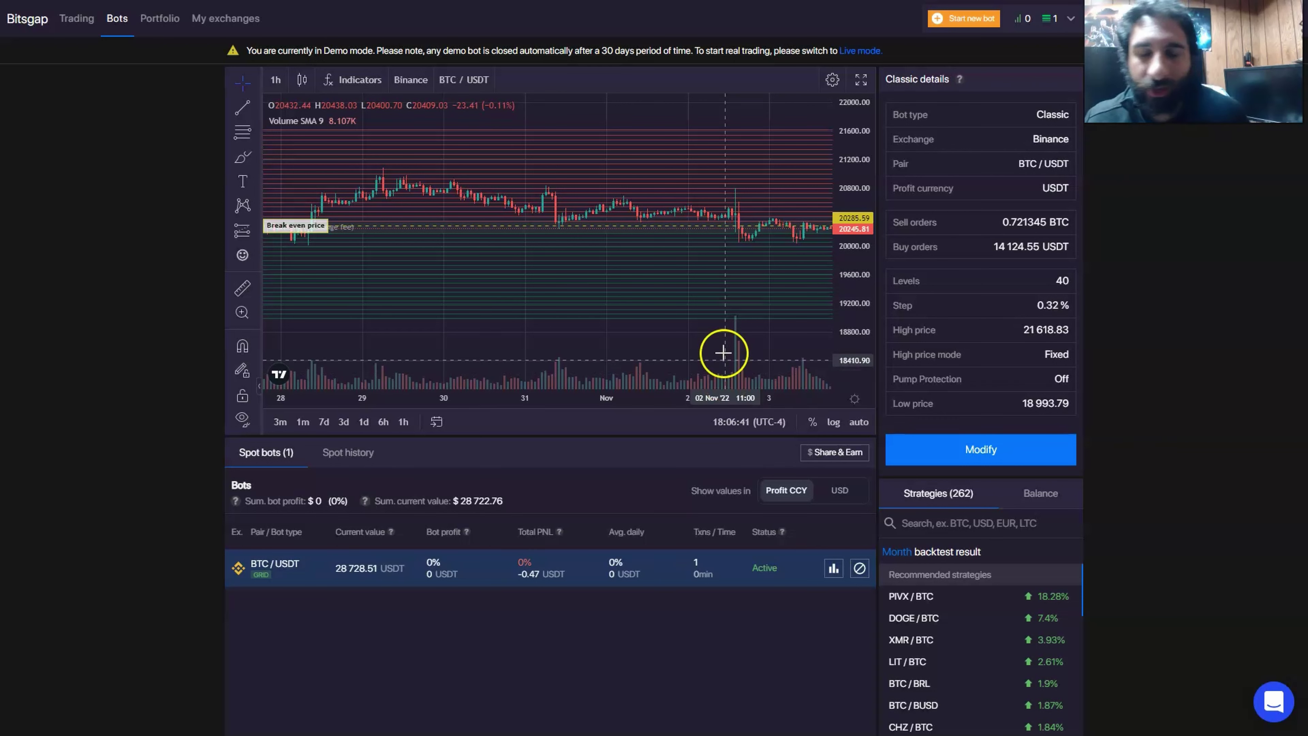
{"action": "left_click", "coordinate": [986, 452]}
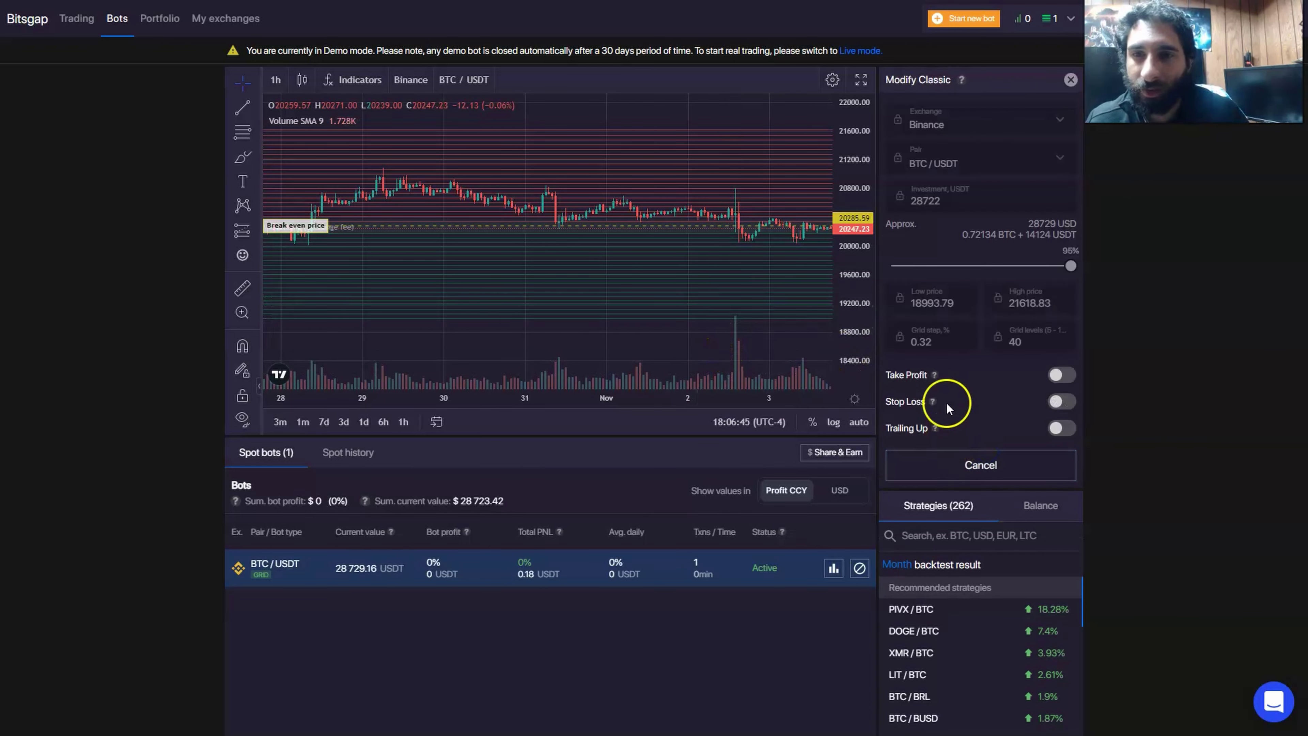
{"action": "left_click", "coordinate": [1056, 376]}
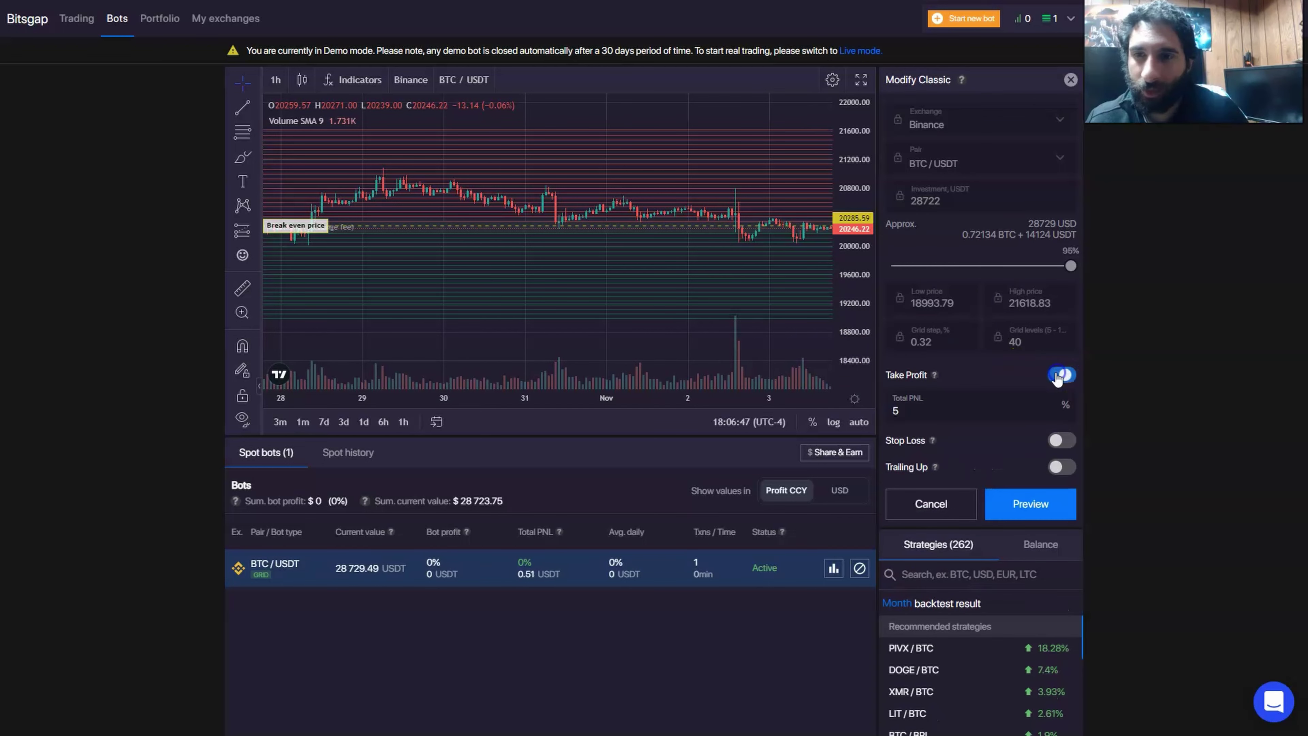
{"action": "left_click", "coordinate": [1057, 375]}
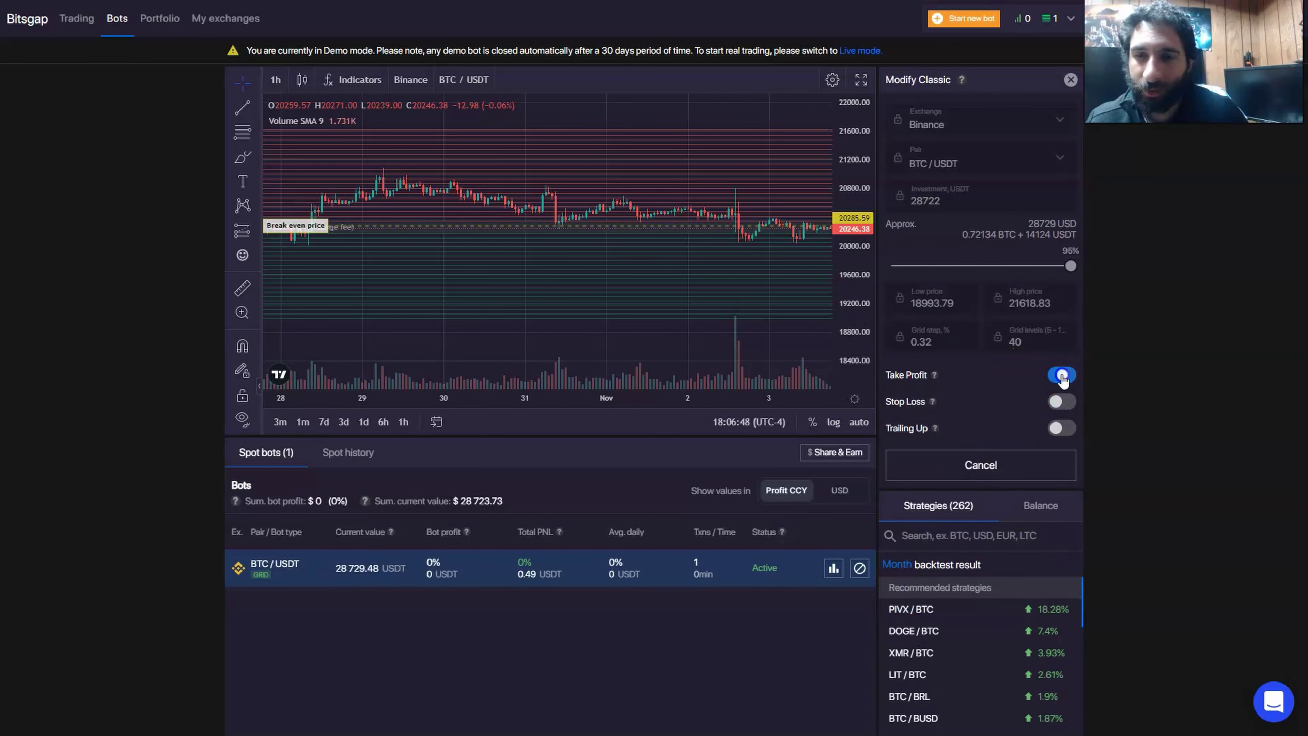
{"action": "left_click", "coordinate": [1056, 407]}
{"action": "left_click", "coordinate": [1059, 408]}
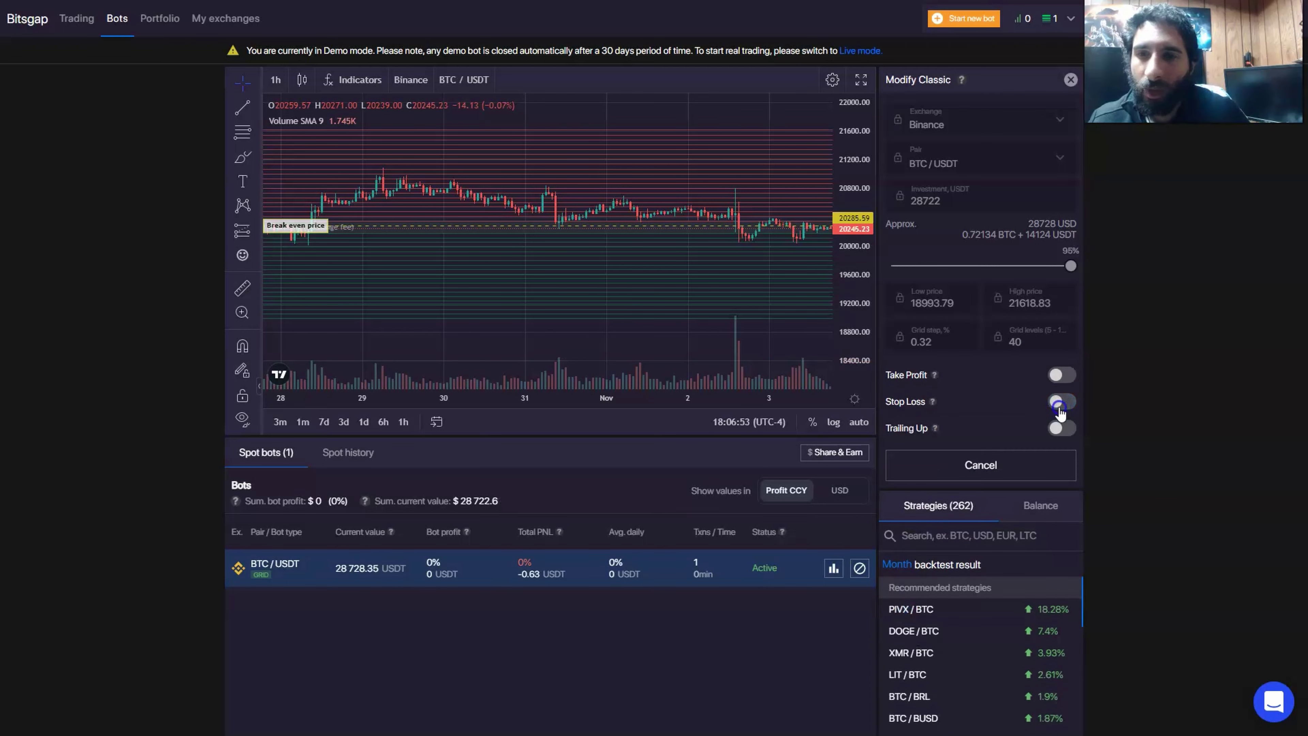
{"action": "left_click", "coordinate": [1060, 407]}
{"action": "left_click", "coordinate": [923, 508]}
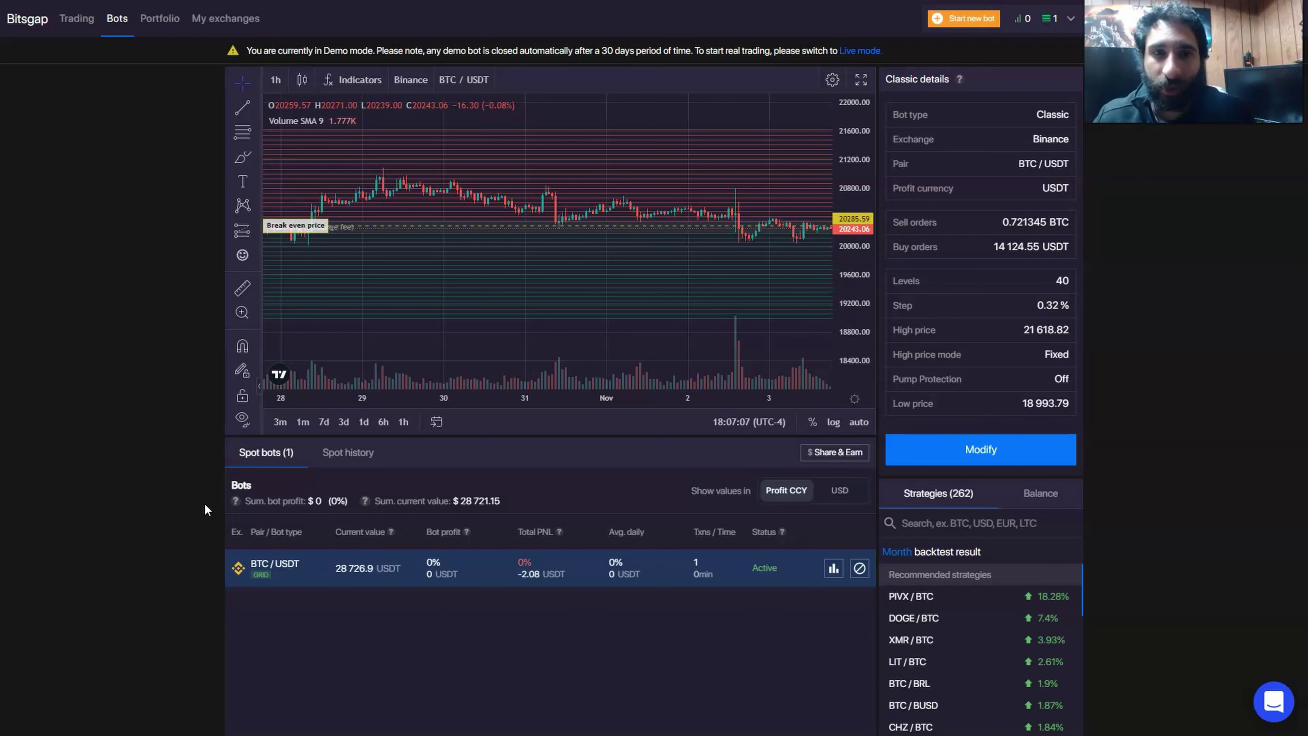
{"action": "left_click", "coordinate": [315, 400]}
{"action": "left_click", "coordinate": [367, 364]}
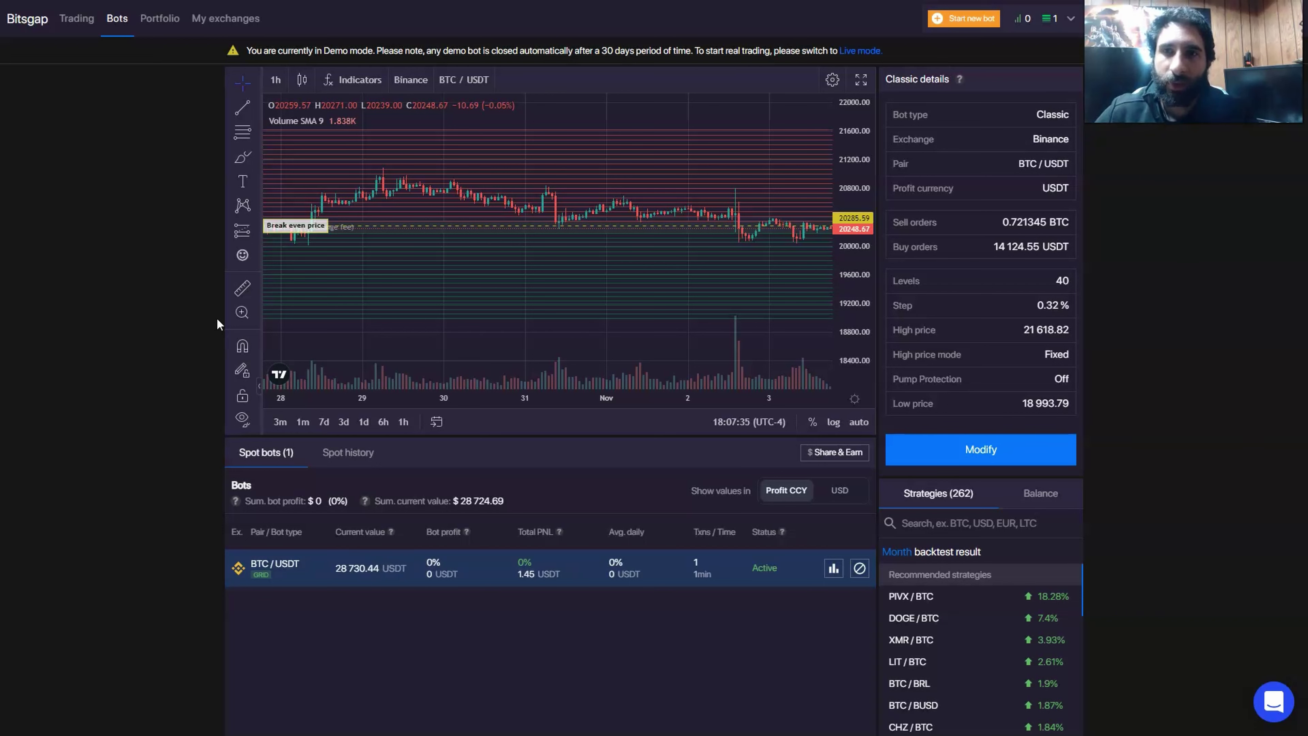
{"action": "left_click", "coordinate": [945, 18]}
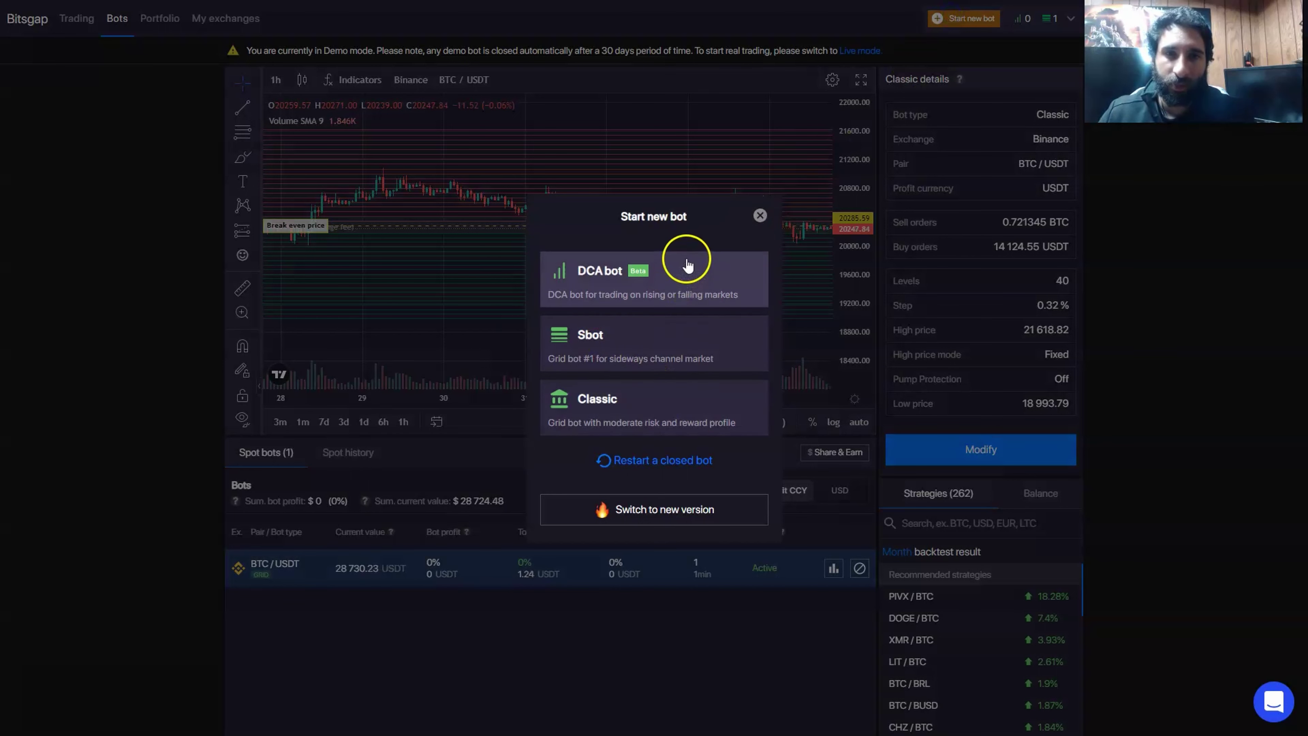
{"action": "left_click", "coordinate": [760, 216]}
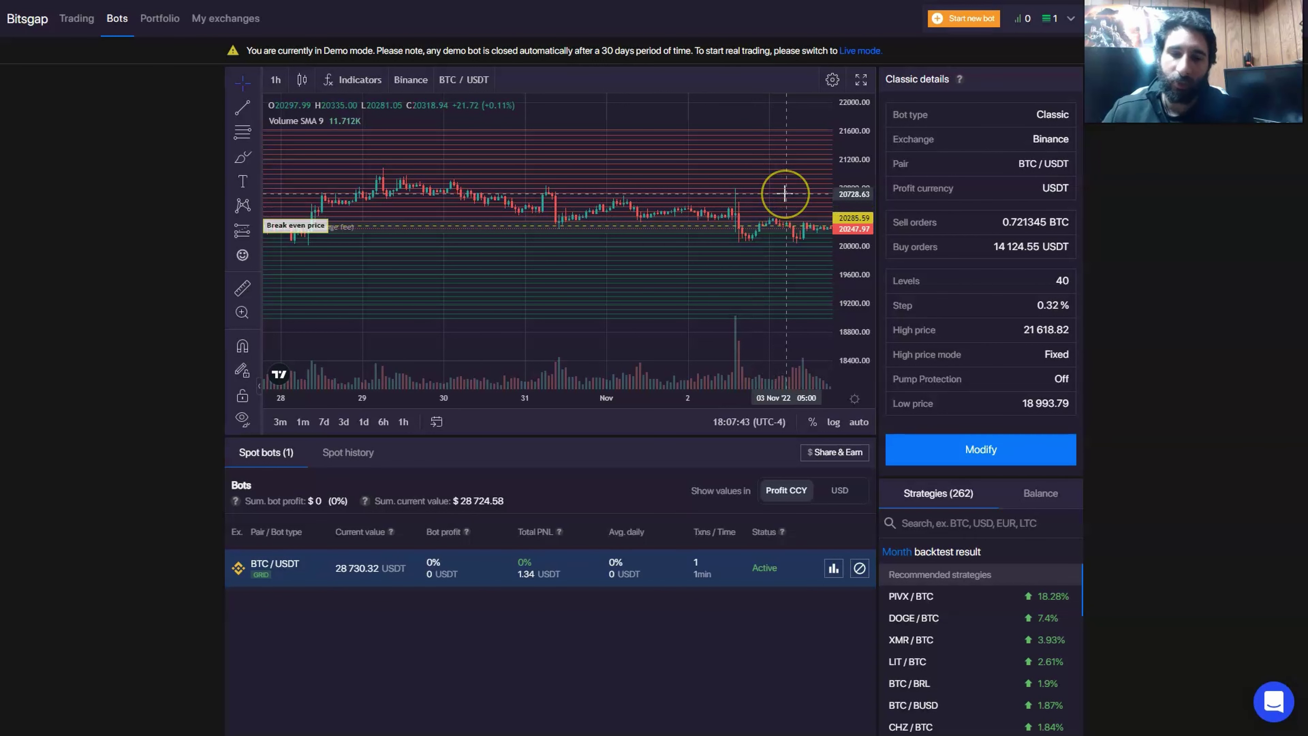